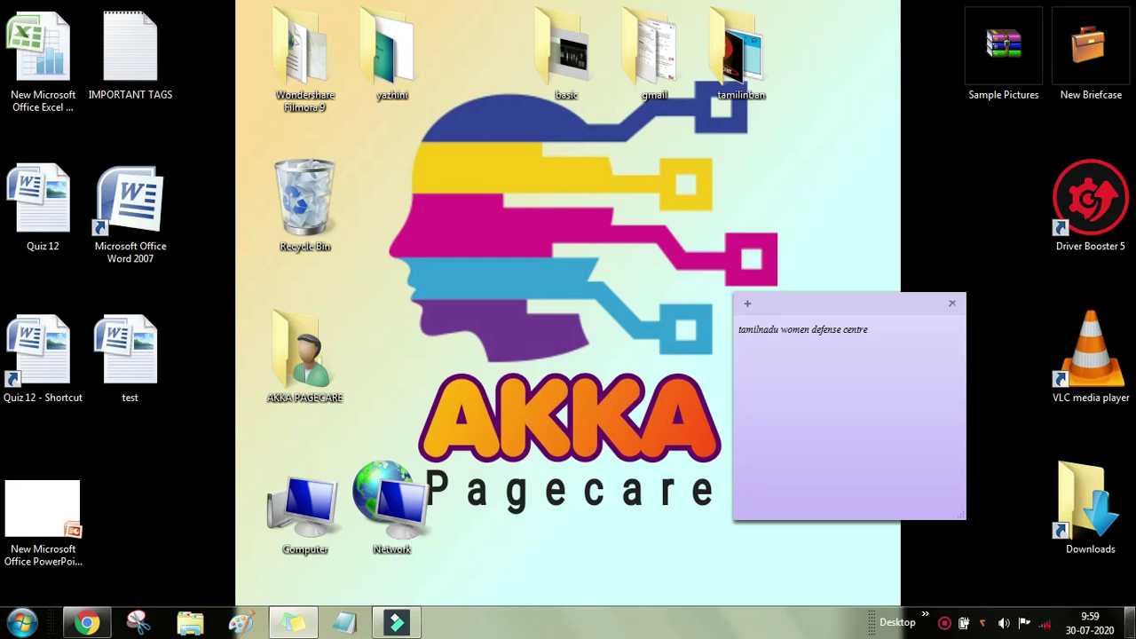
# Step: From the desktop, examine the Start menu's frequently used programs and the full list of installed programs
pyautogui.click(1132, 622)
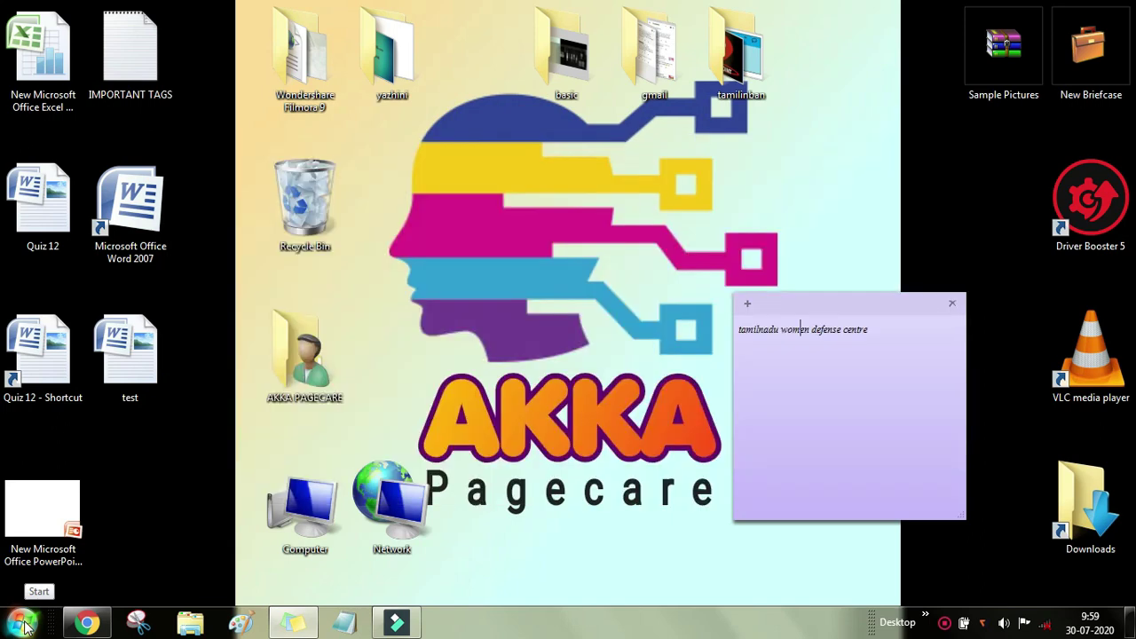
pyautogui.click(22, 623)
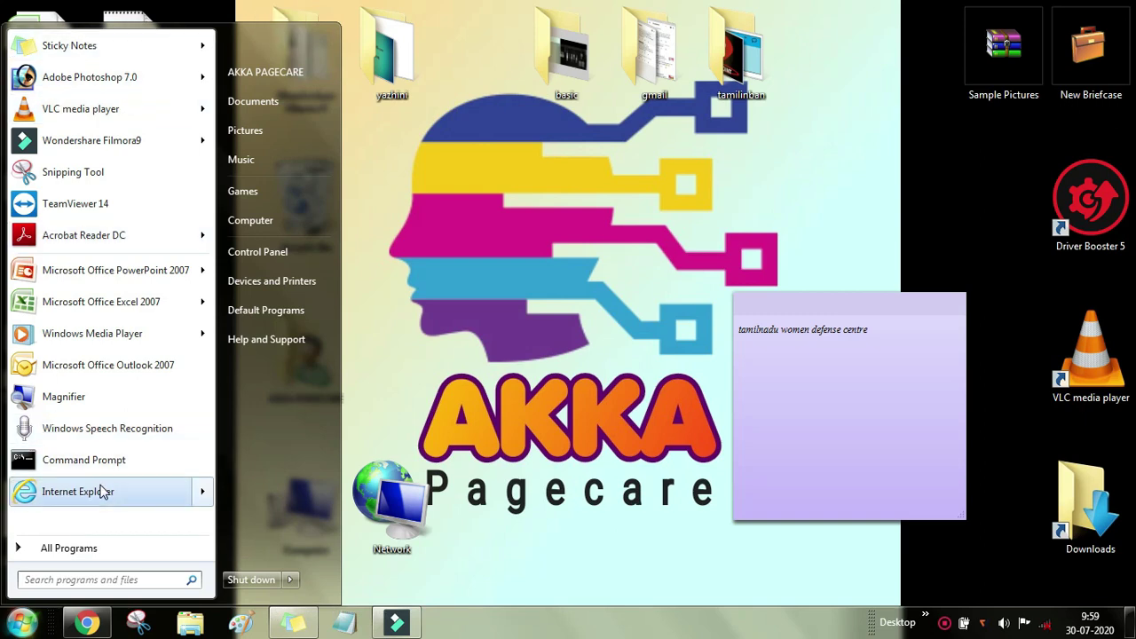
pyautogui.moveTo(103, 491)
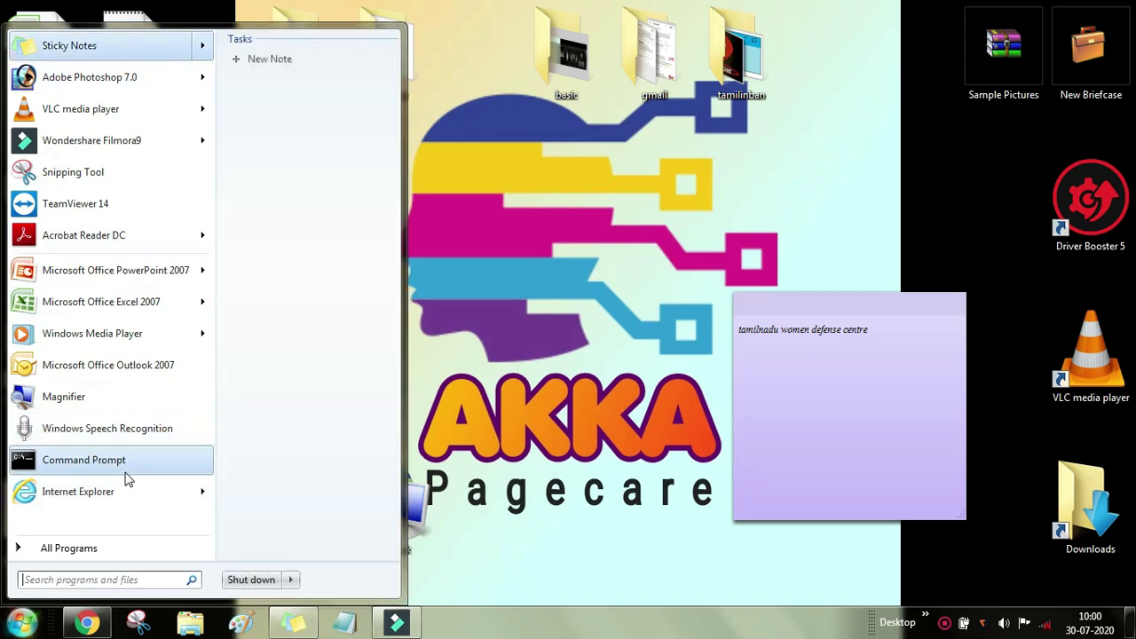
pyautogui.click(71, 549)
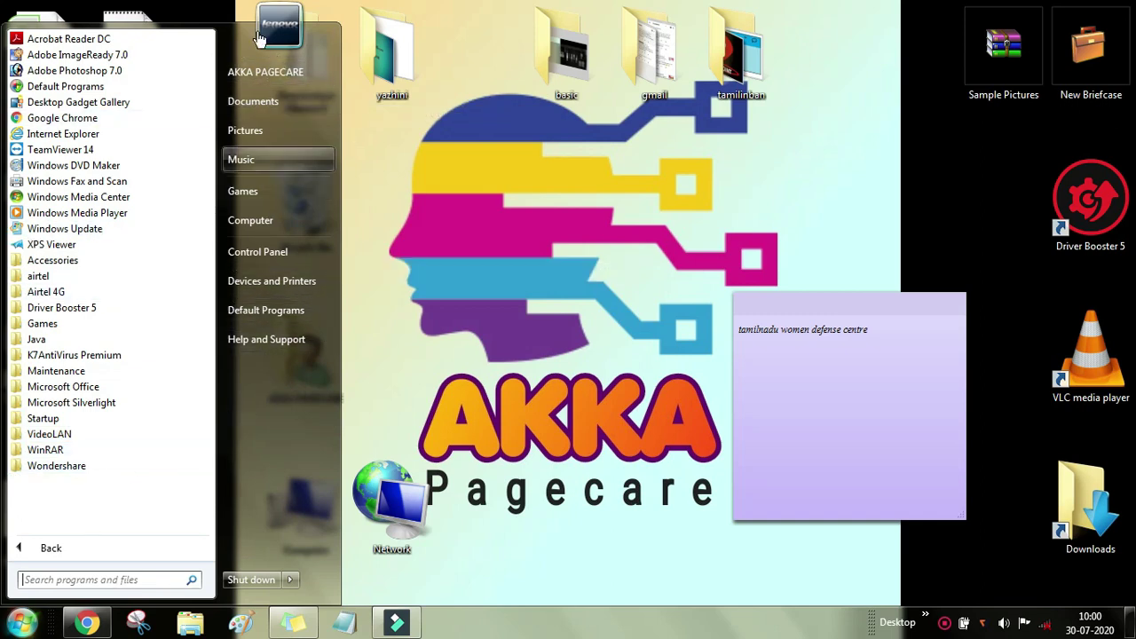
pyautogui.click(55, 549)
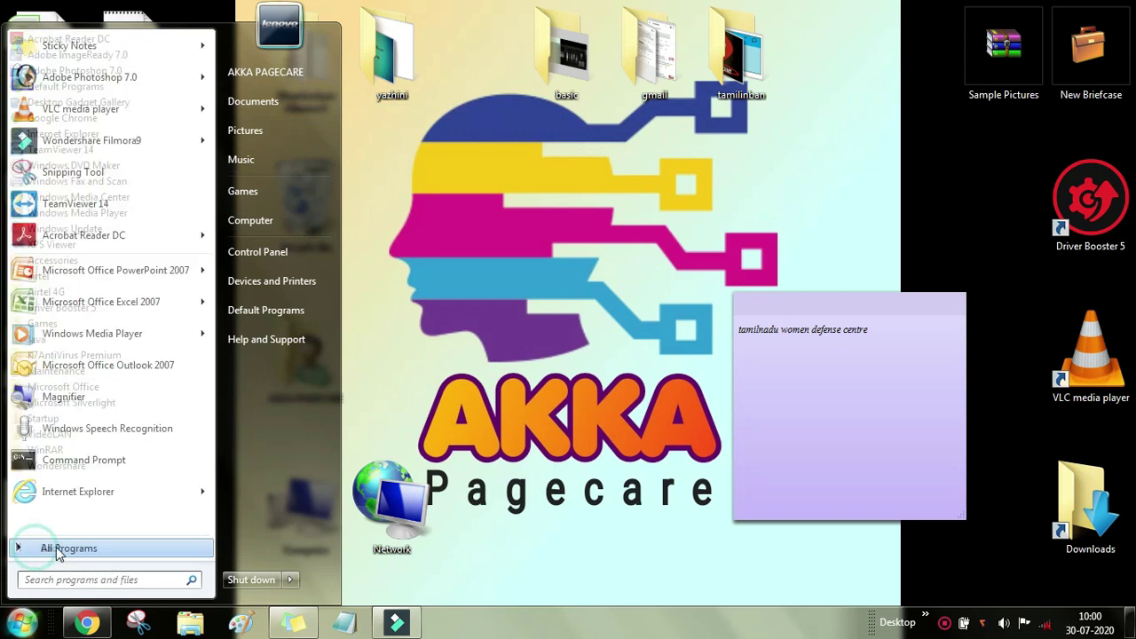
pyautogui.click(55, 550)
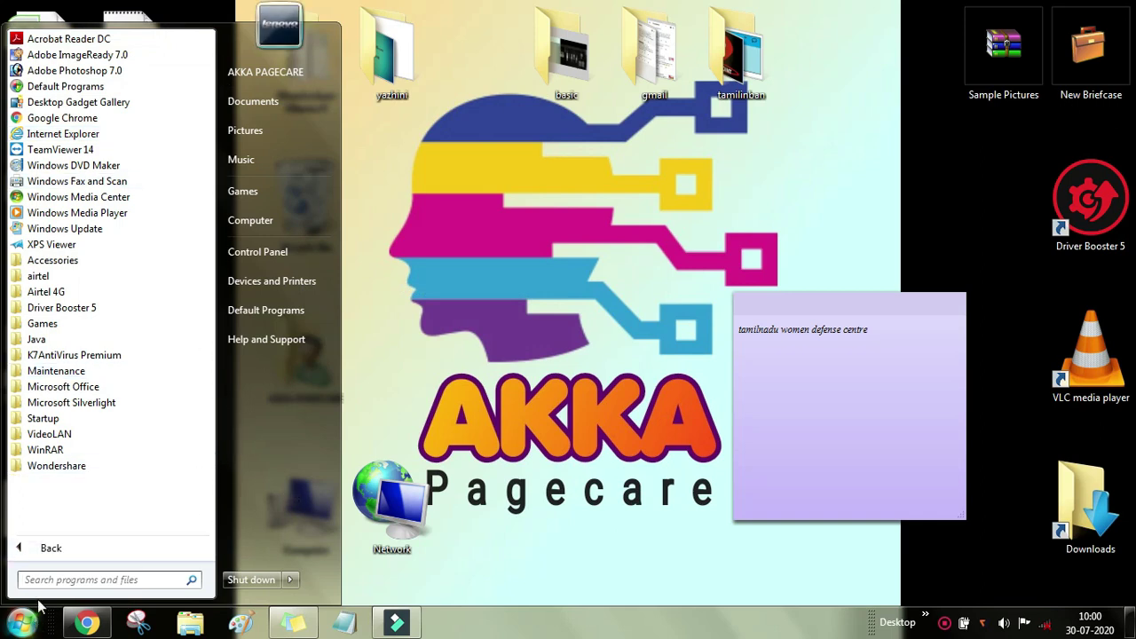
pyautogui.click(40, 549)
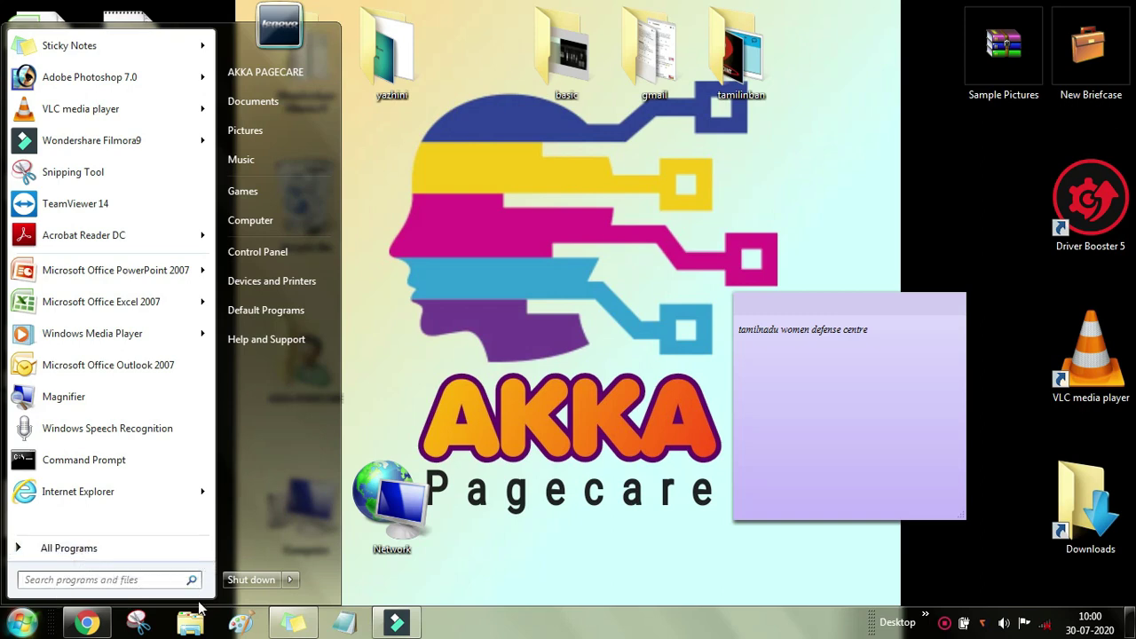
# Step: Search programs and files for "tamilnadu" and open the matching sticky note
pyautogui.click(80, 578)
pyautogui.click(63, 577)
pyautogui.write('tamilnadu')
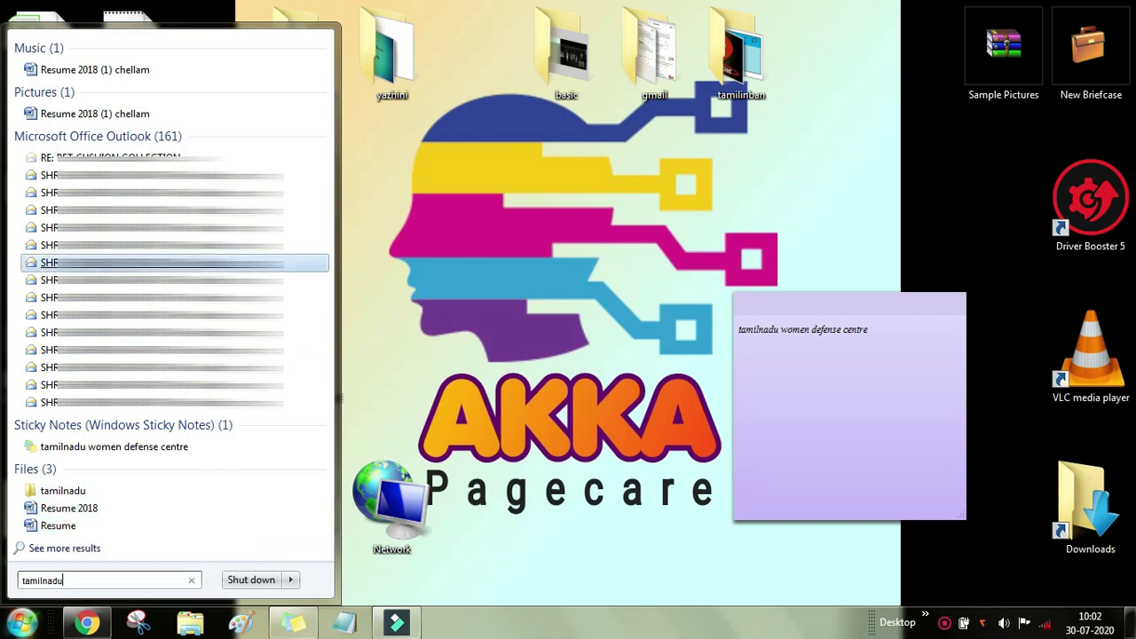
pyautogui.click(84, 451)
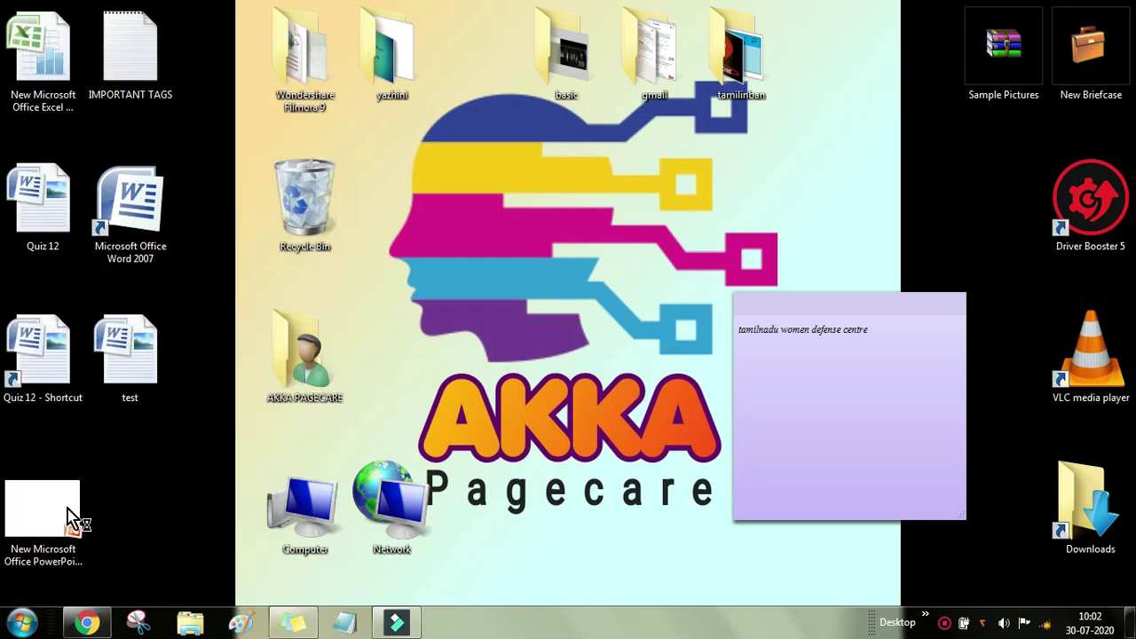
# Step: Browse Local Disk (D:), Local Disk (C:) and the Videos, Pictures and Music libraries in Windows Explorer
pyautogui.click(22, 626)
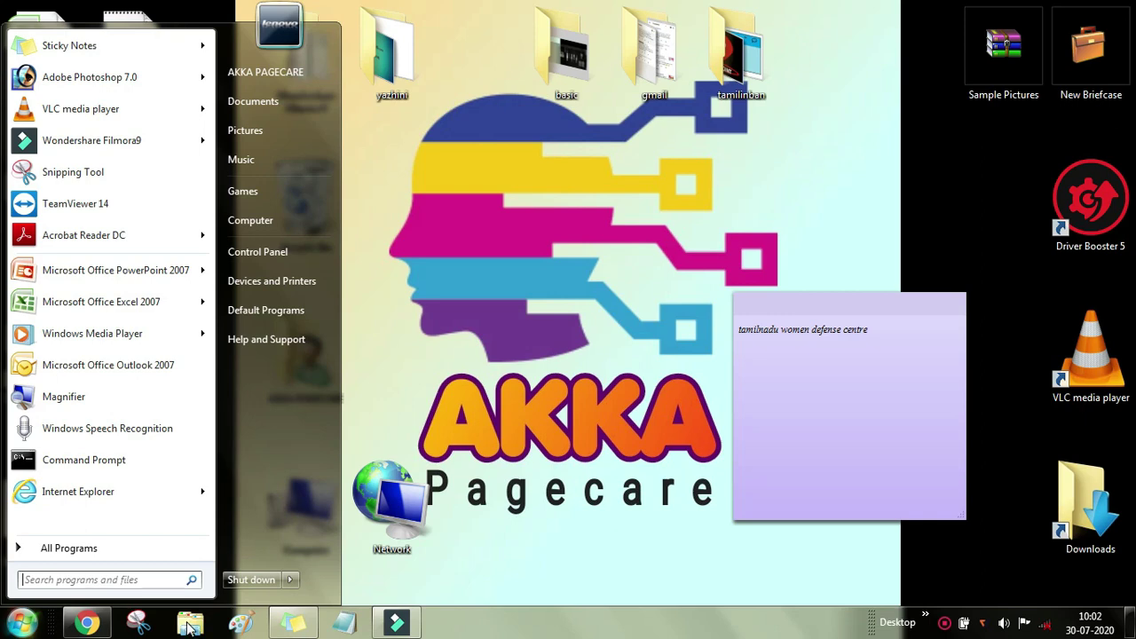
pyautogui.press('Escape')
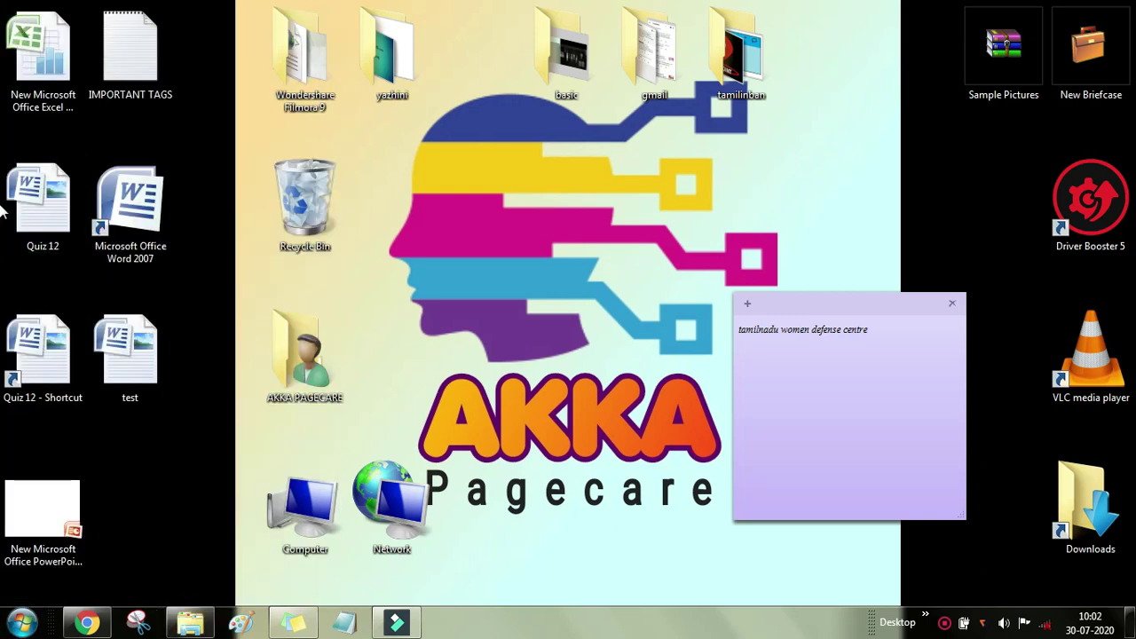
pyautogui.click(190, 622)
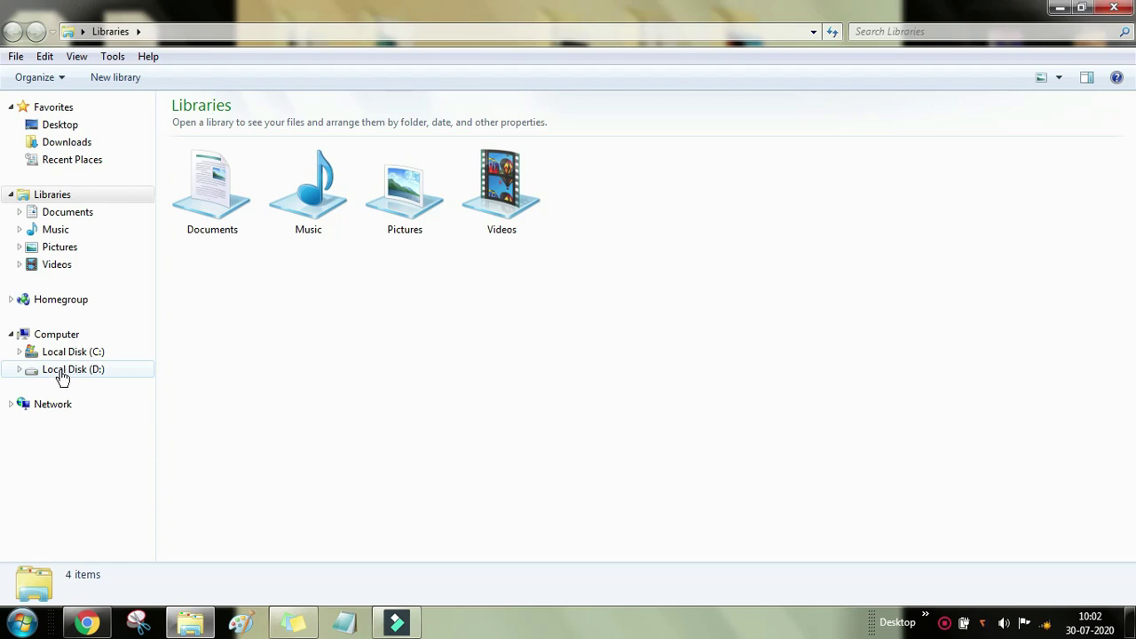
pyautogui.click(62, 377)
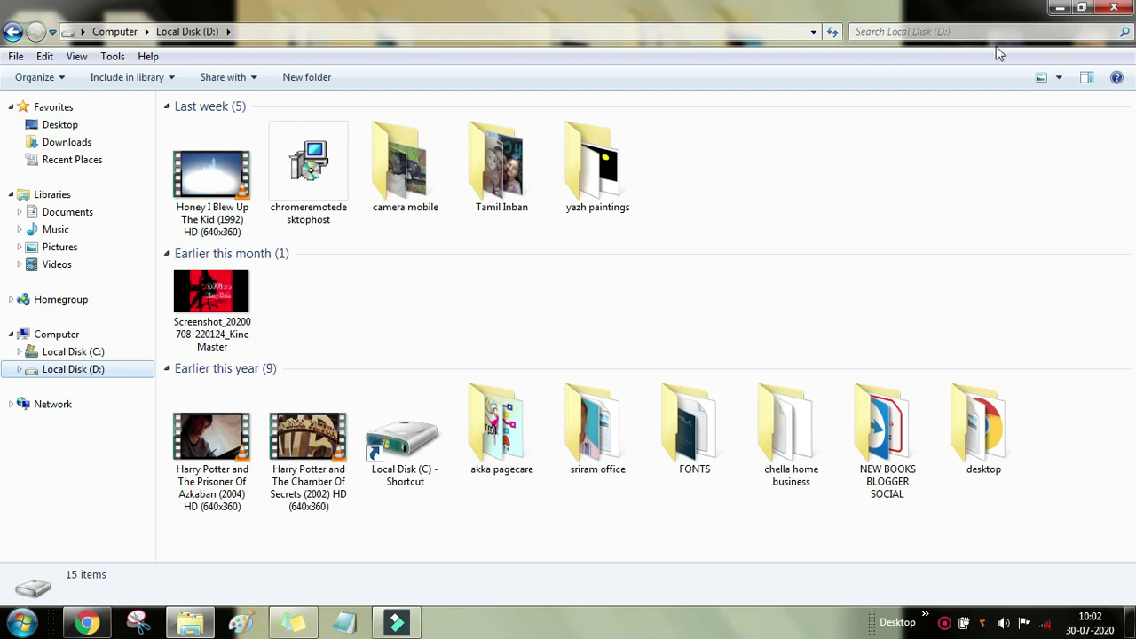
pyautogui.click(59, 351)
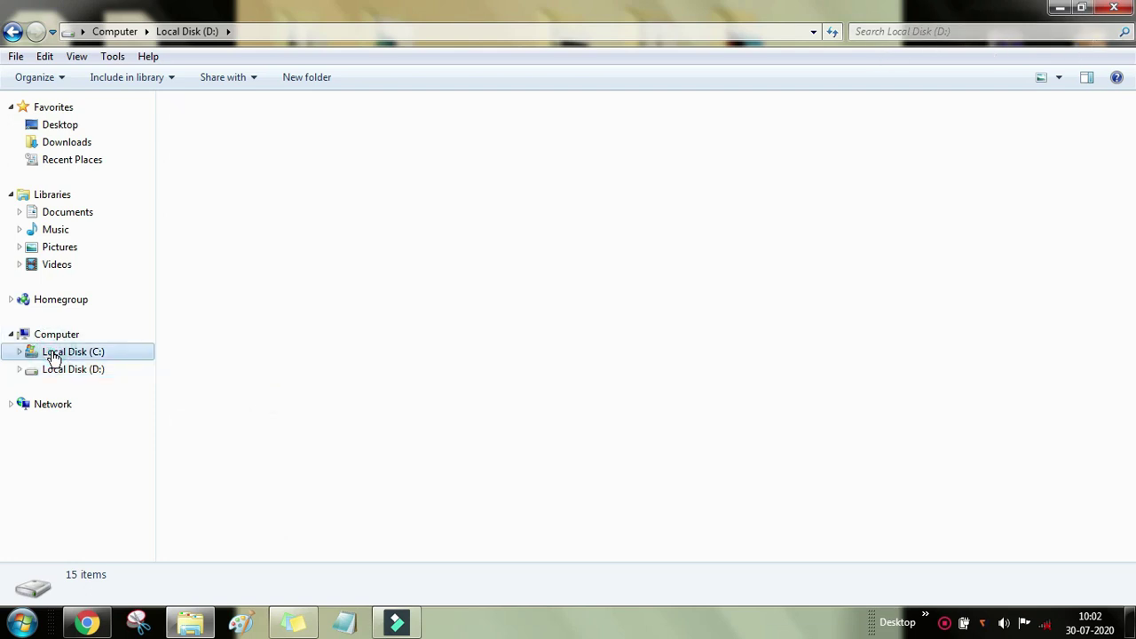
pyautogui.click(56, 266)
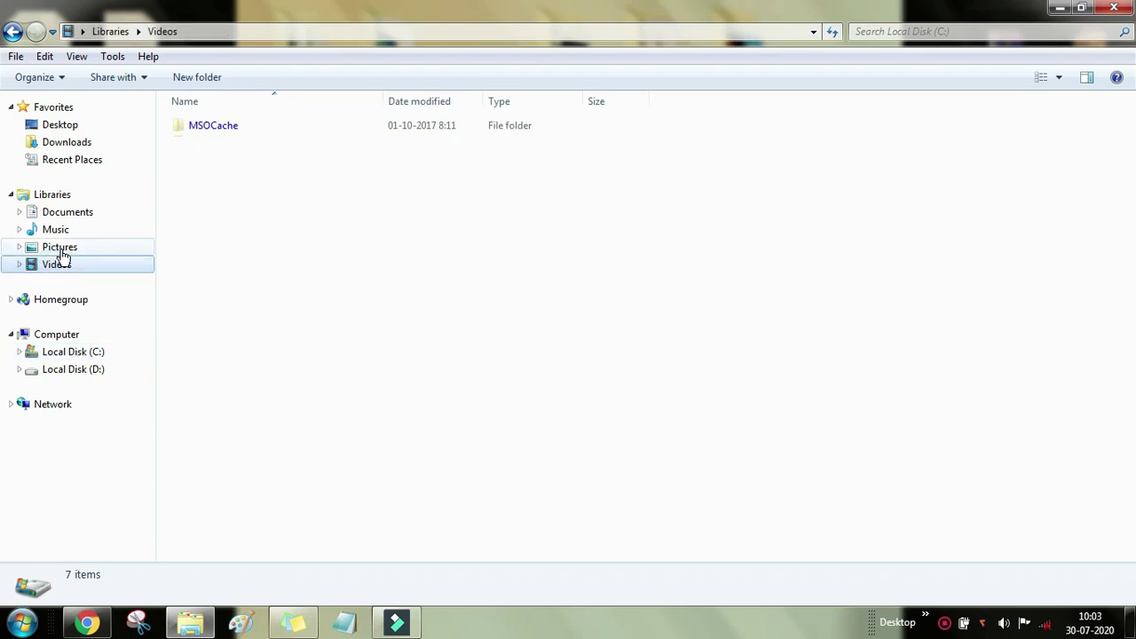
pyautogui.click(61, 248)
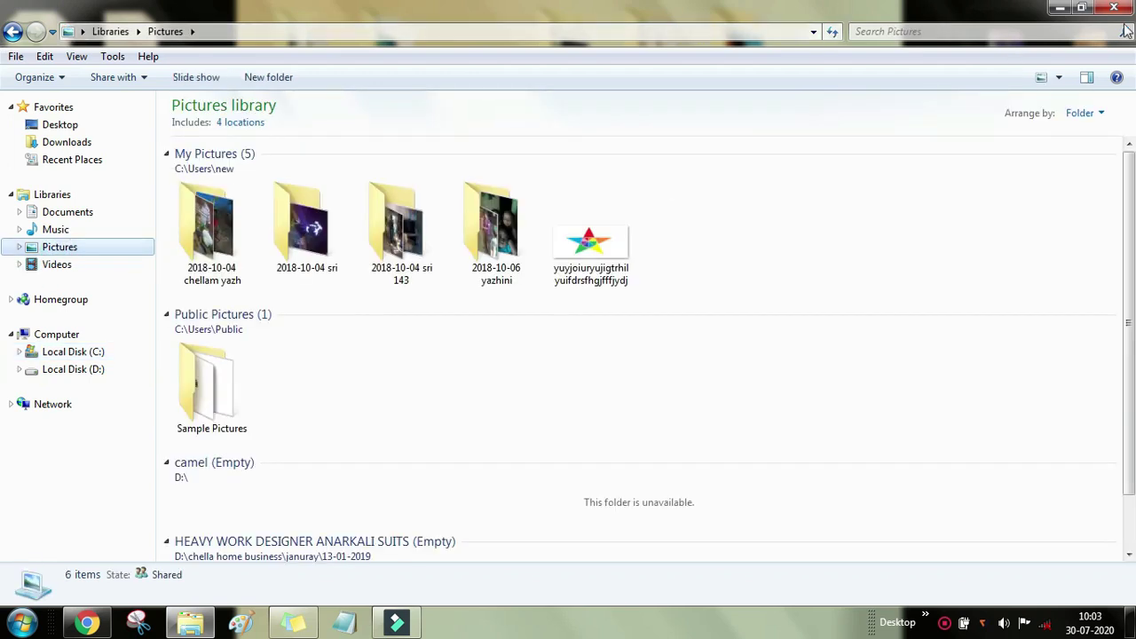
pyautogui.click(53, 231)
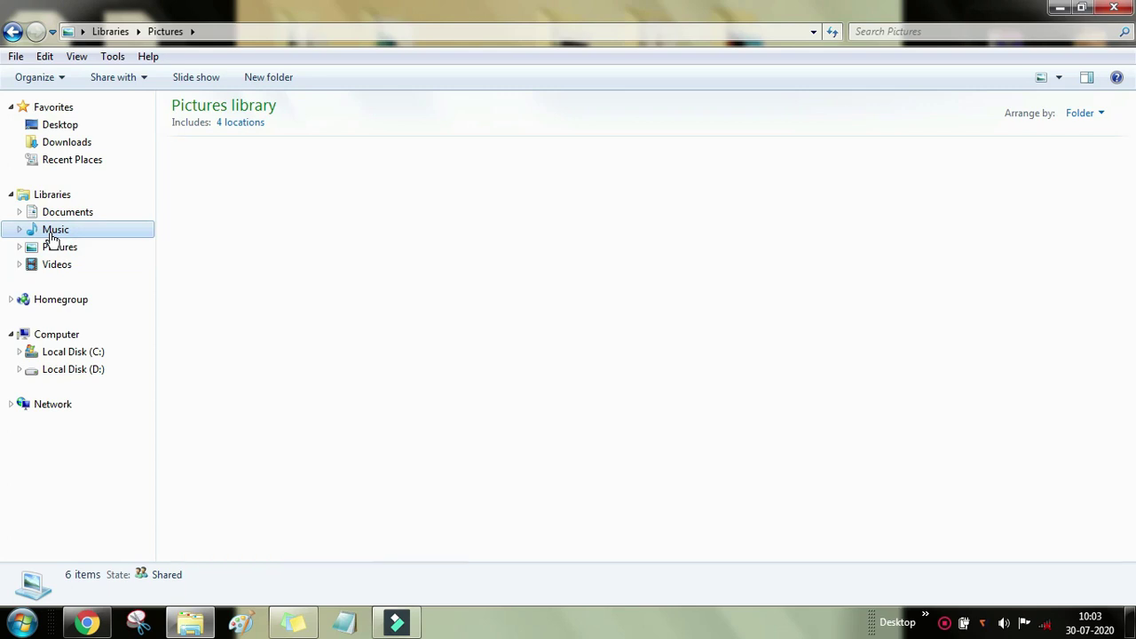
# Step: Bring up the search suggestions for Local Disk (D:), and close the Explorer window
pyautogui.click(93, 372)
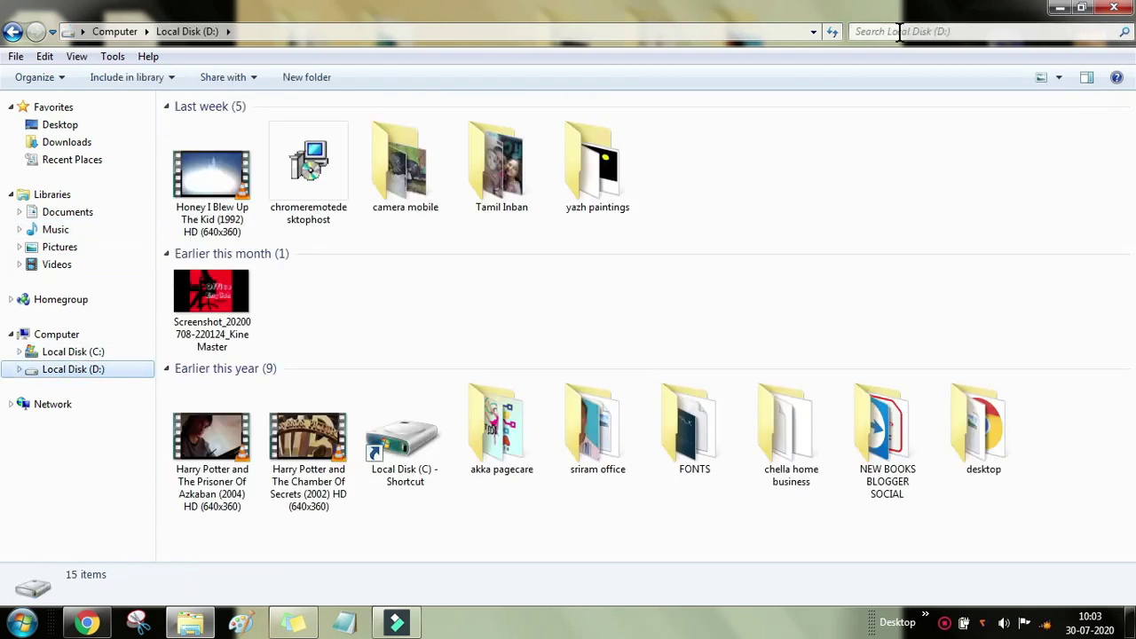
pyautogui.click(928, 31)
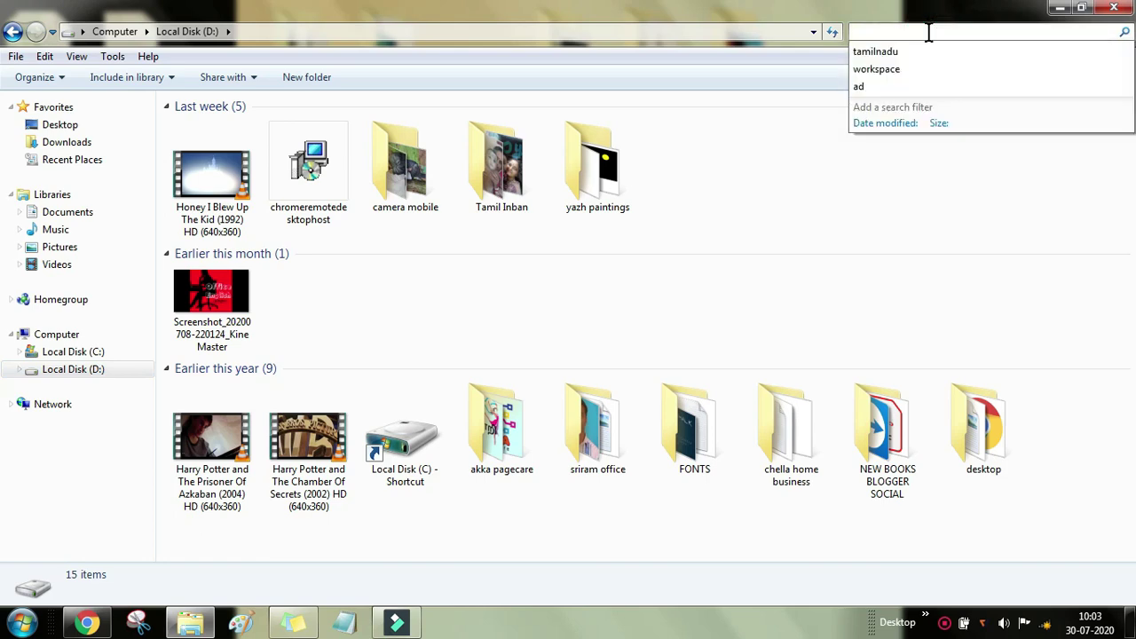
pyautogui.click(1114, 9)
# Step: Compare the Start menu's frequently used programs and their task or recent file lists with the full list of installed programs
pyautogui.click(22, 624)
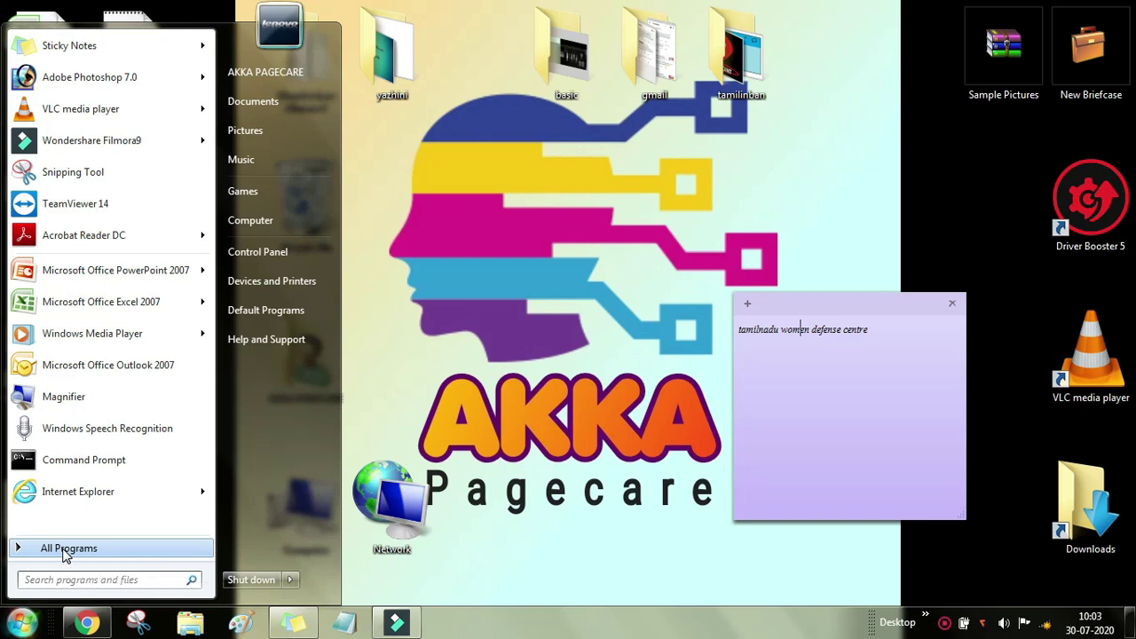
pyautogui.click(64, 550)
pyautogui.click(32, 556)
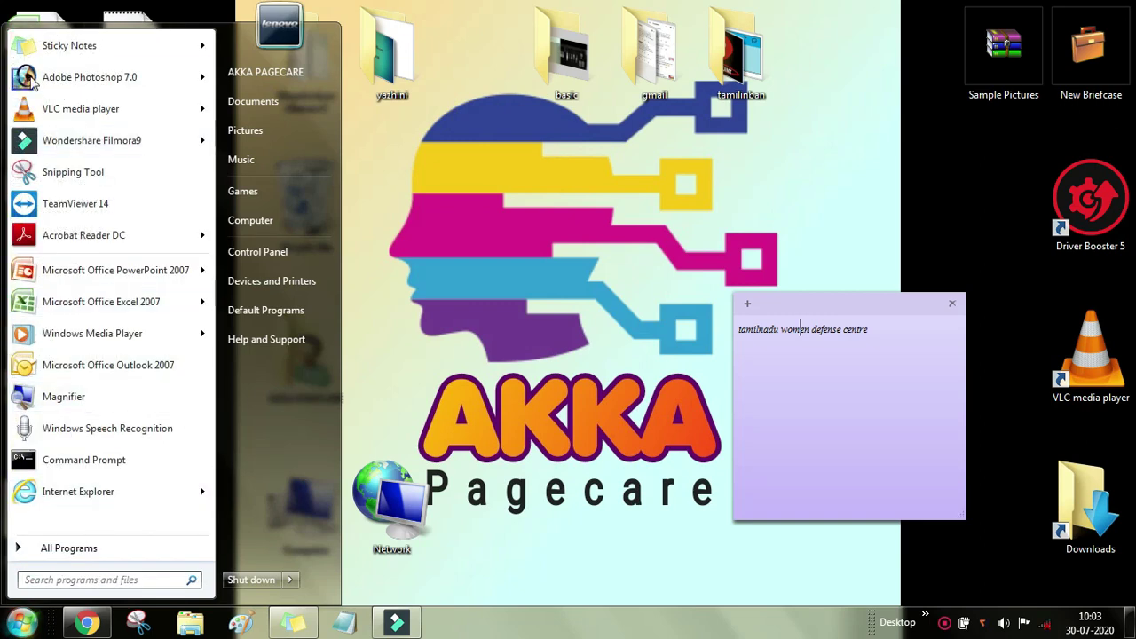
pyautogui.moveTo(166, 499)
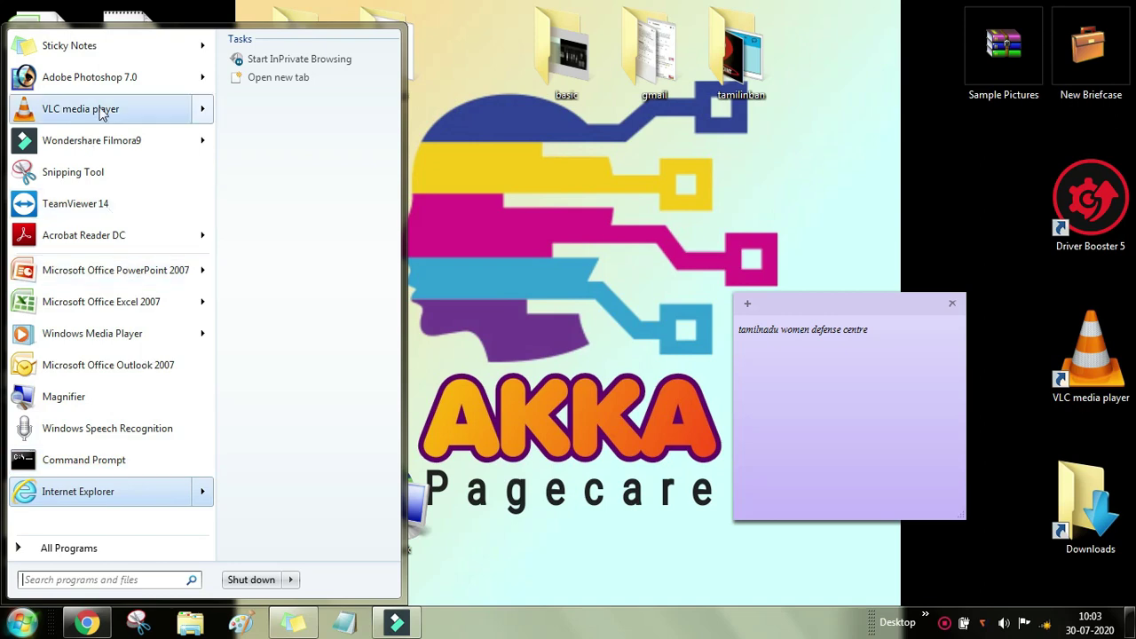
pyautogui.moveTo(102, 114)
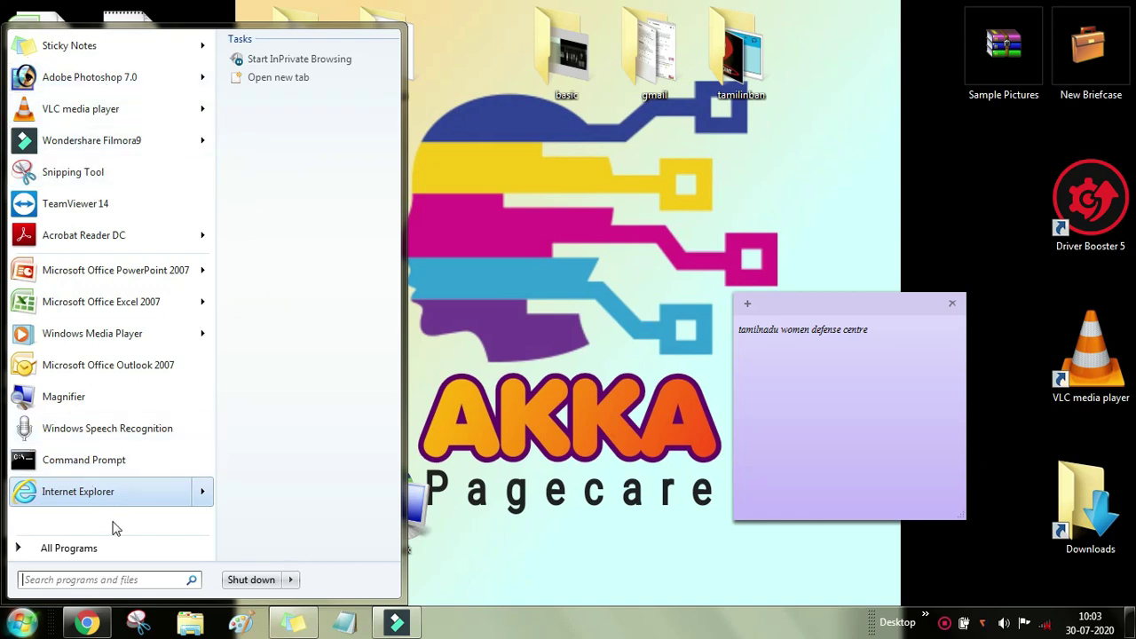
pyautogui.click(72, 556)
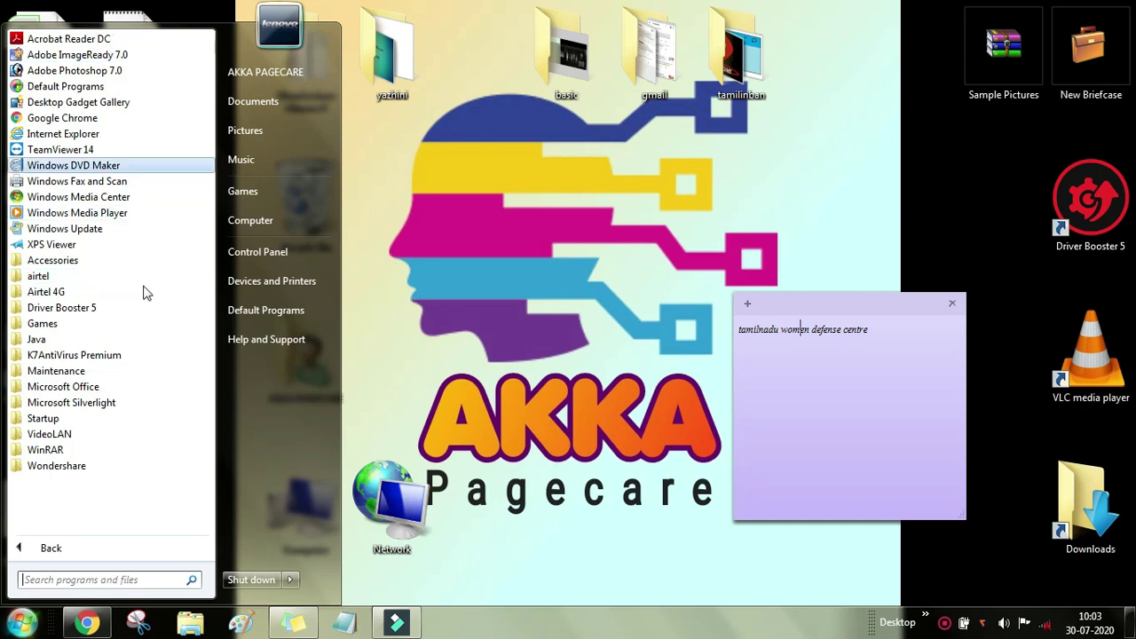
pyautogui.click(55, 550)
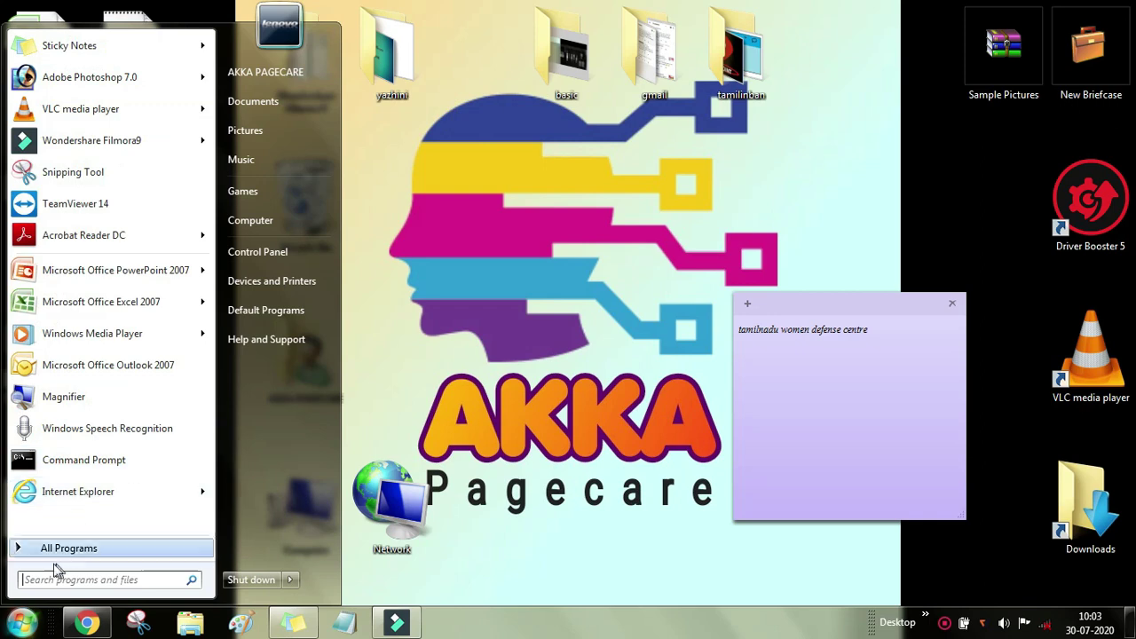
pyautogui.click(49, 550)
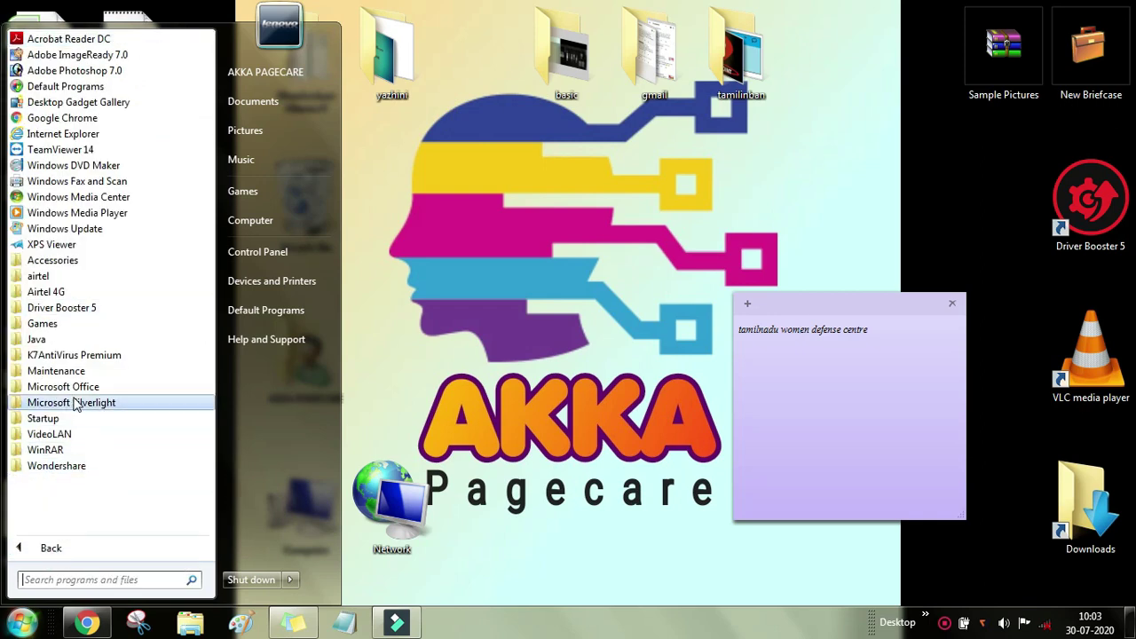
pyautogui.click(38, 552)
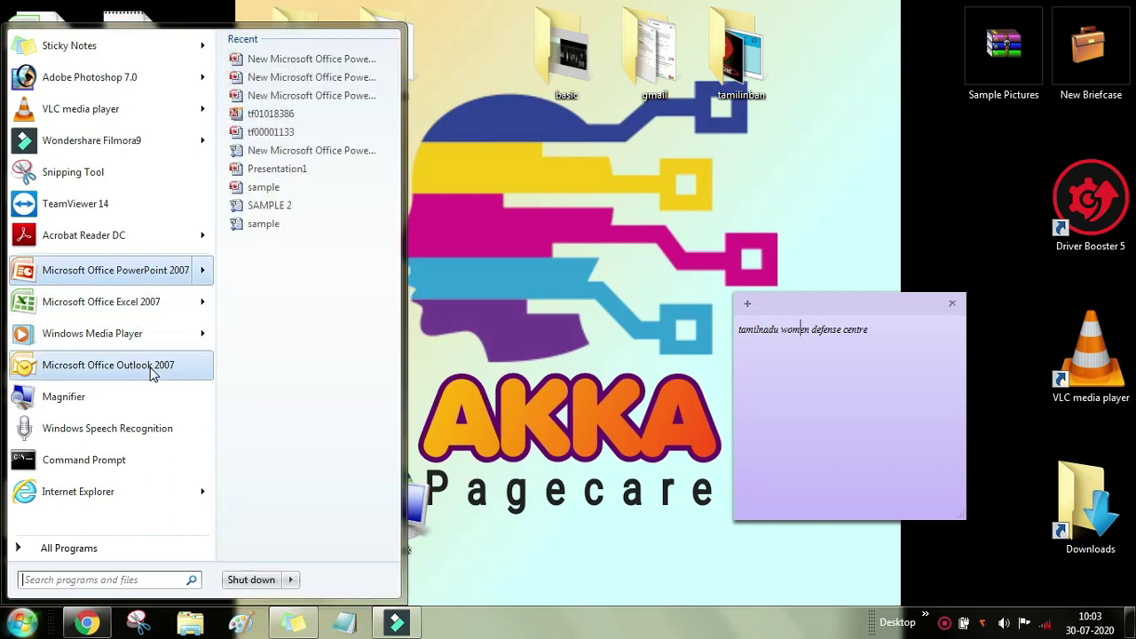
pyautogui.click(124, 466)
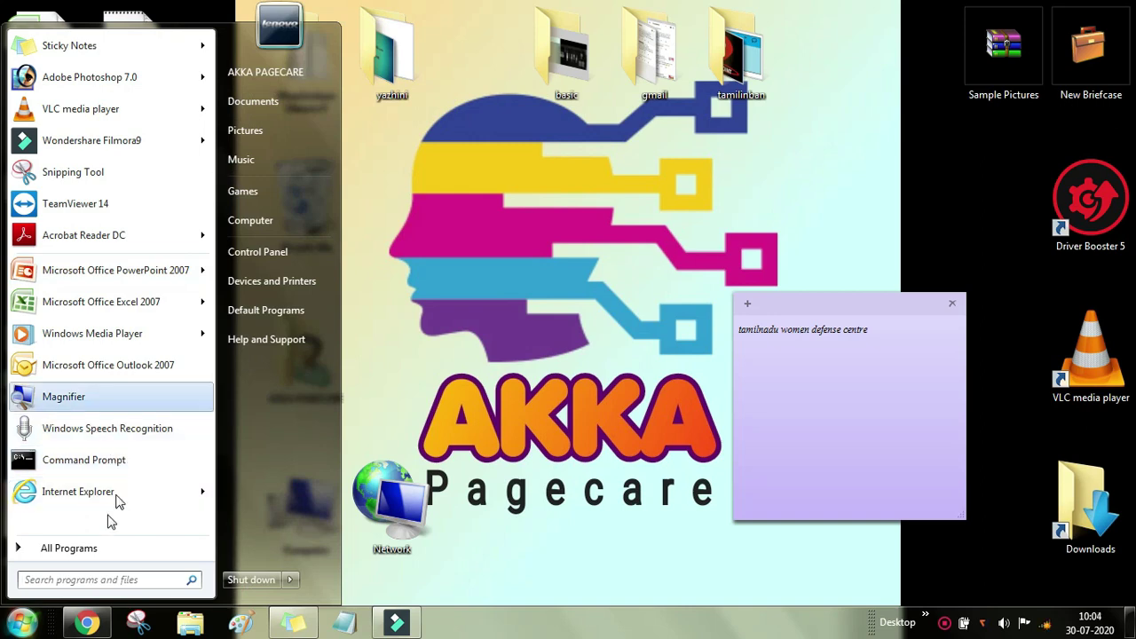
pyautogui.click(83, 551)
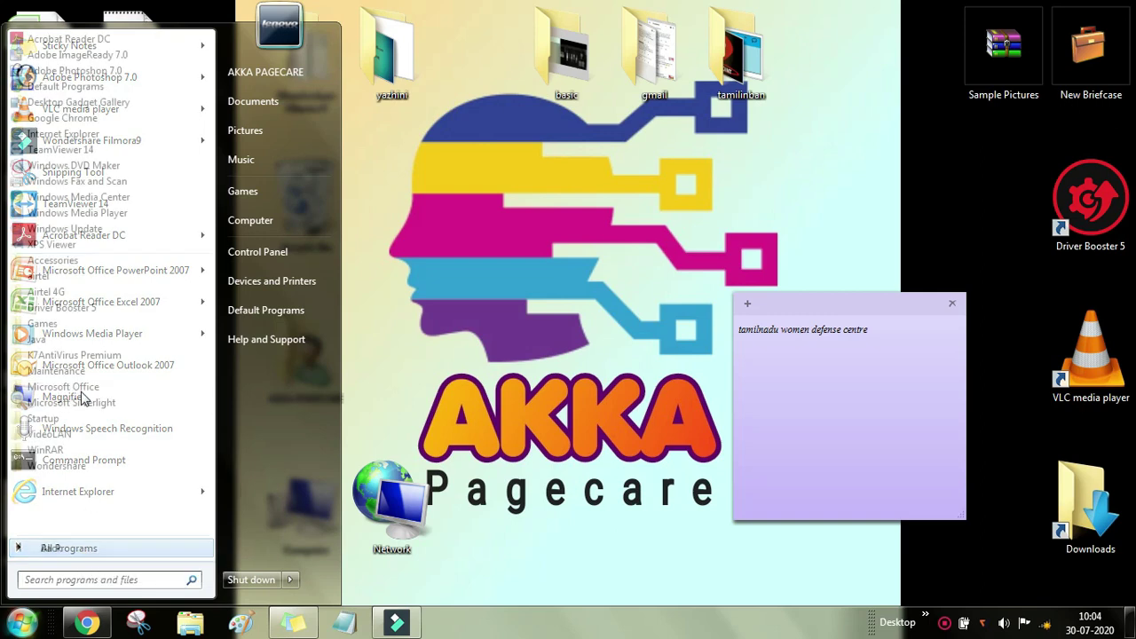
pyautogui.click(55, 549)
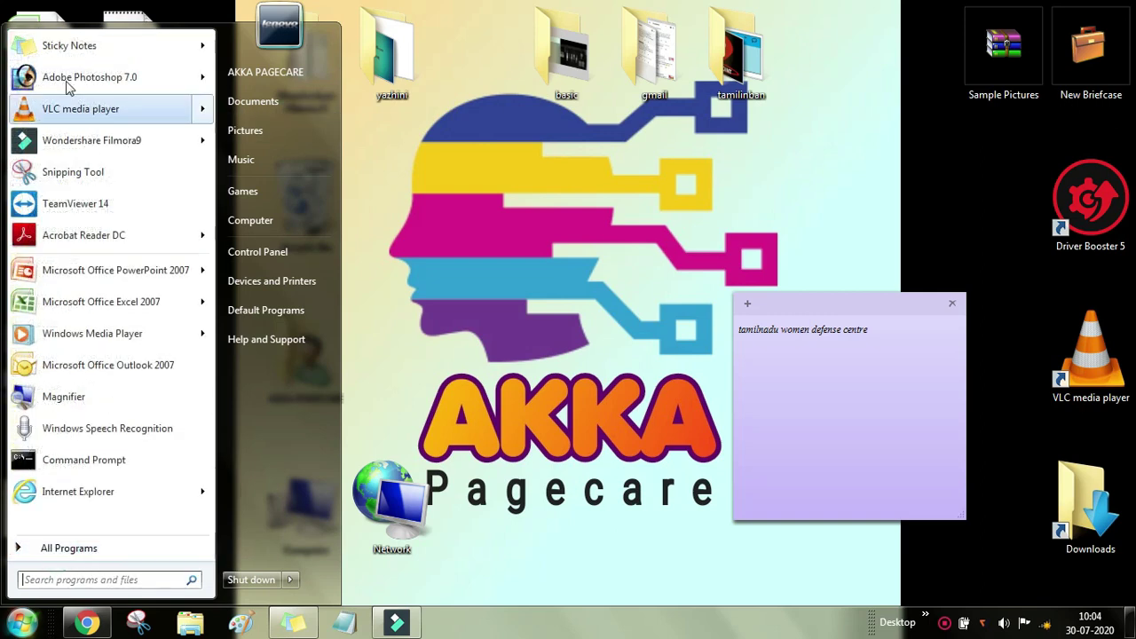
# Step: Expand the Microsoft Office folder among all programs, view the available actions for Microsoft Office Word 2007, and return to the frequently used programs
pyautogui.click(68, 550)
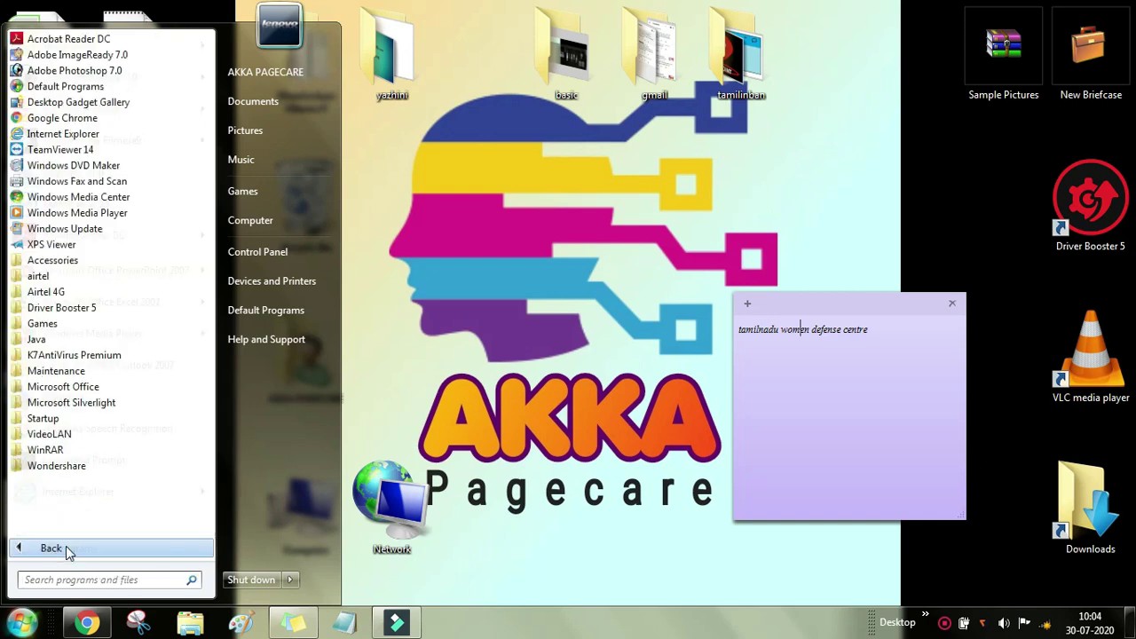
pyautogui.click(75, 391)
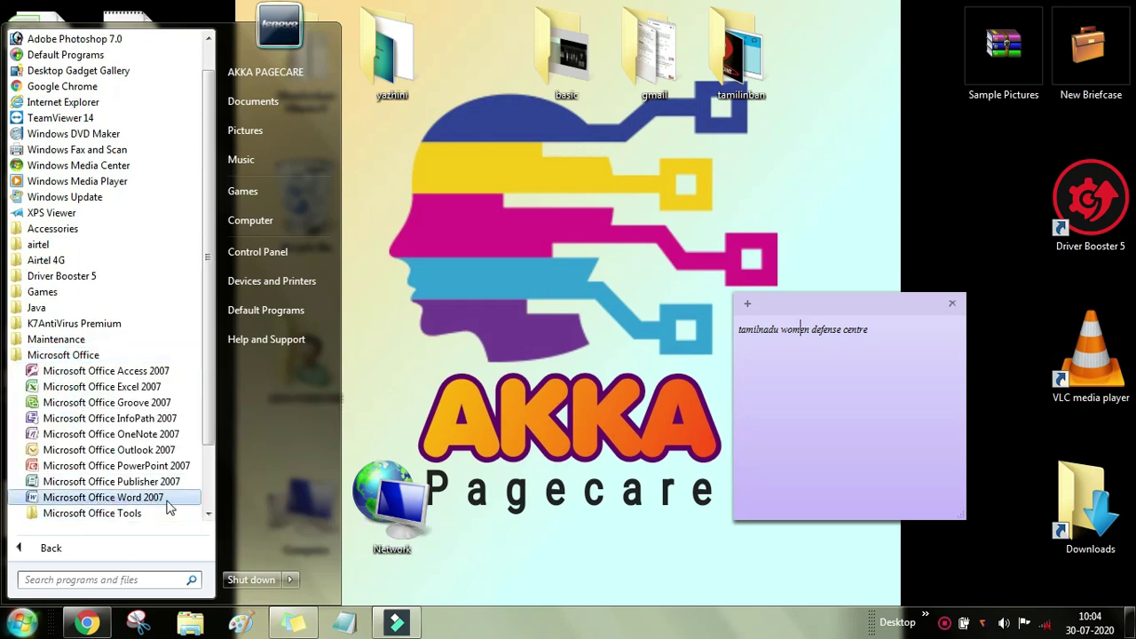
pyautogui.click(142, 501)
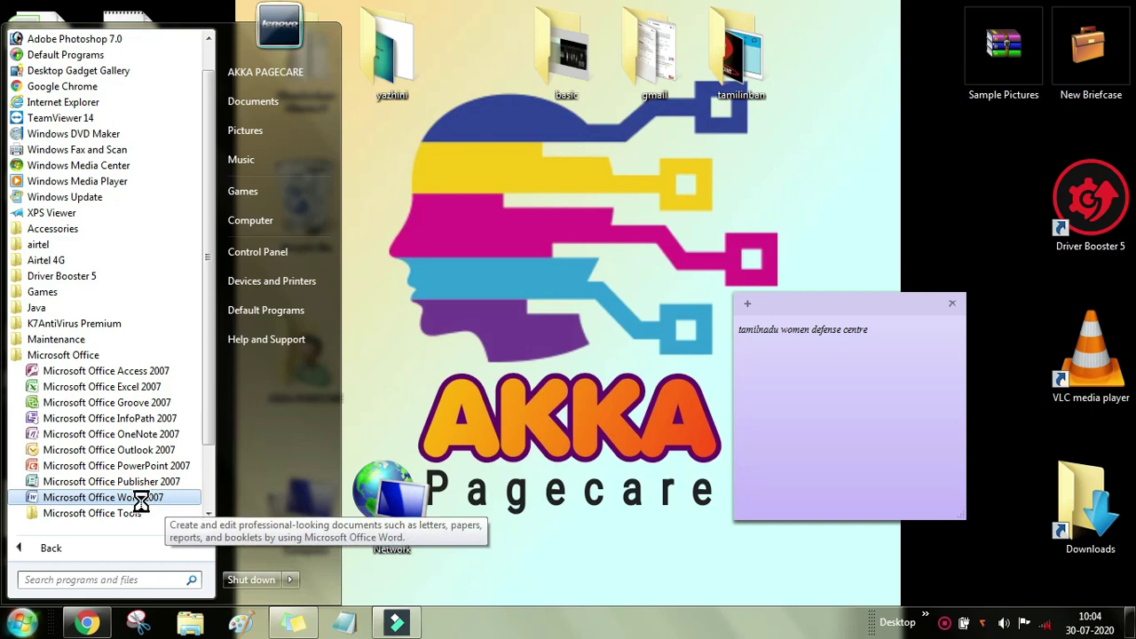
pyautogui.rightClick(142, 502)
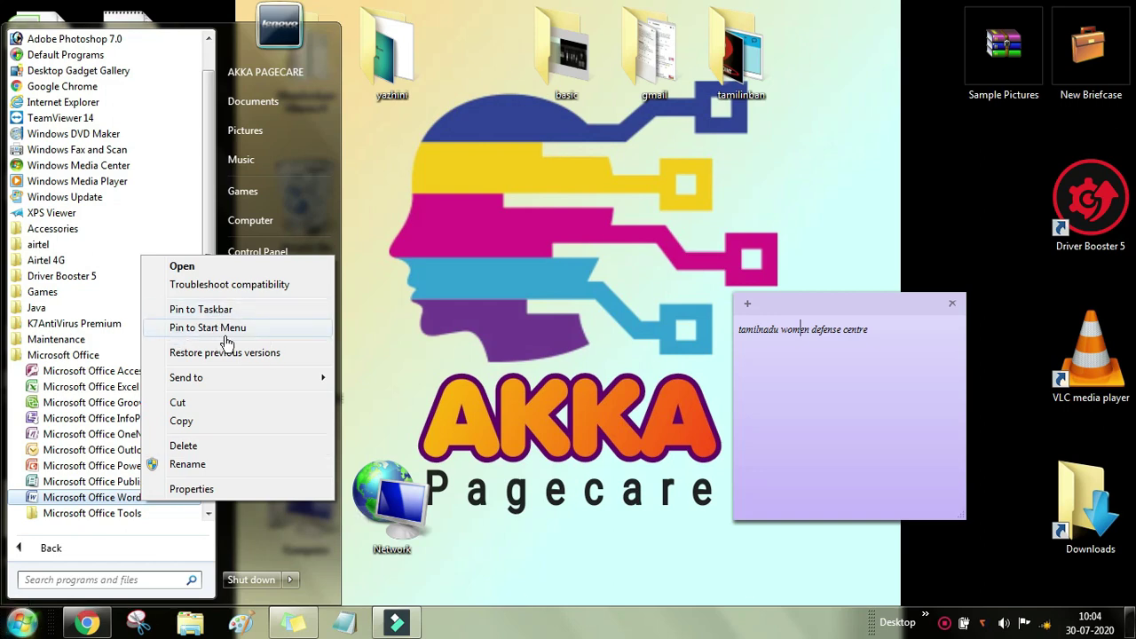
pyautogui.click(16, 551)
pyautogui.click(16, 550)
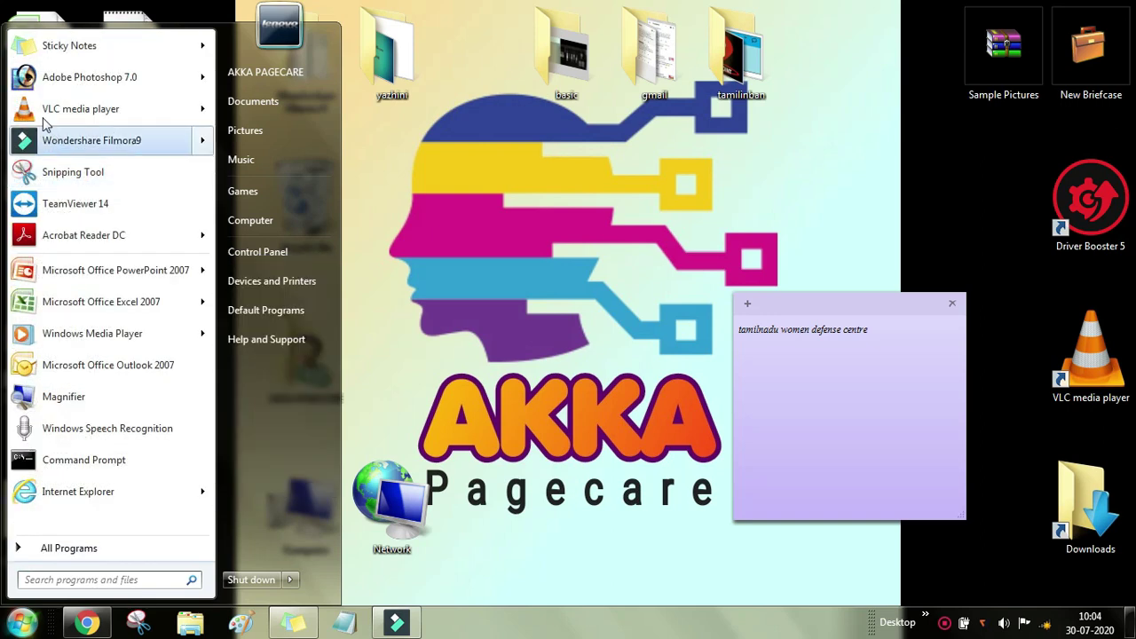
# Step: Pin Microsoft Office Word 2007 from the Microsoft Office program folder to the taskbar
pyautogui.click(83, 551)
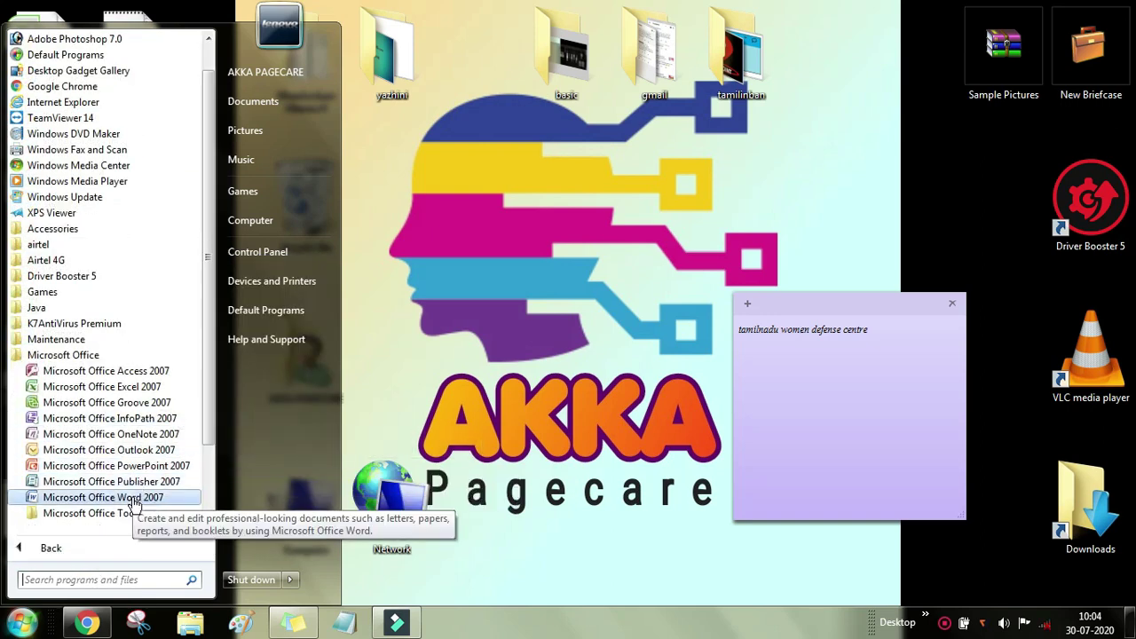
pyautogui.rightClick(135, 501)
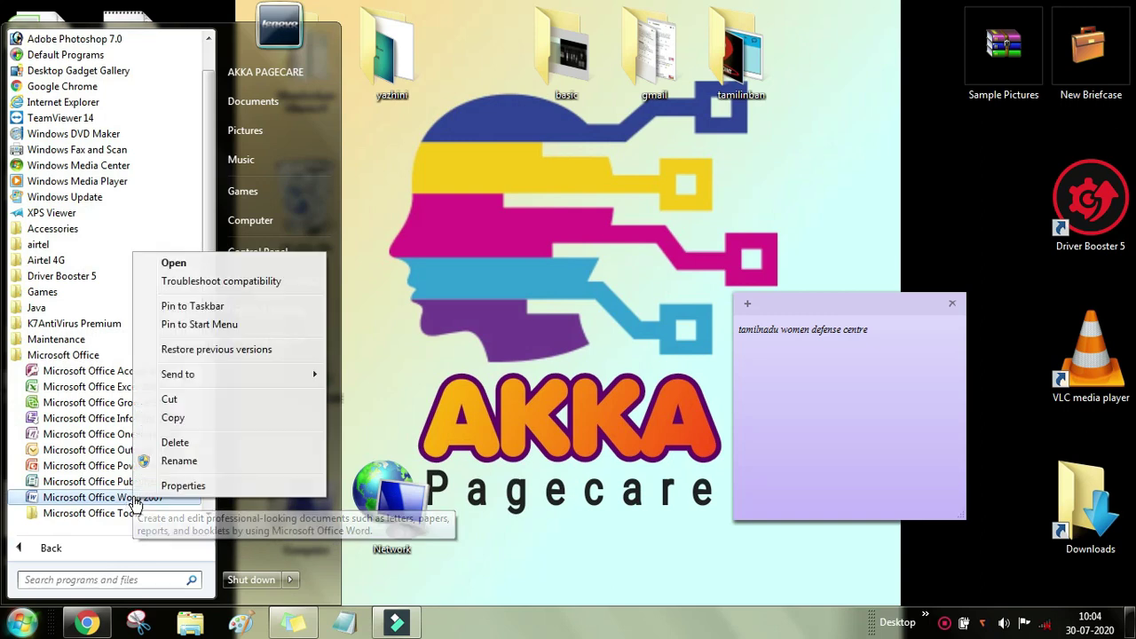
pyautogui.click(214, 307)
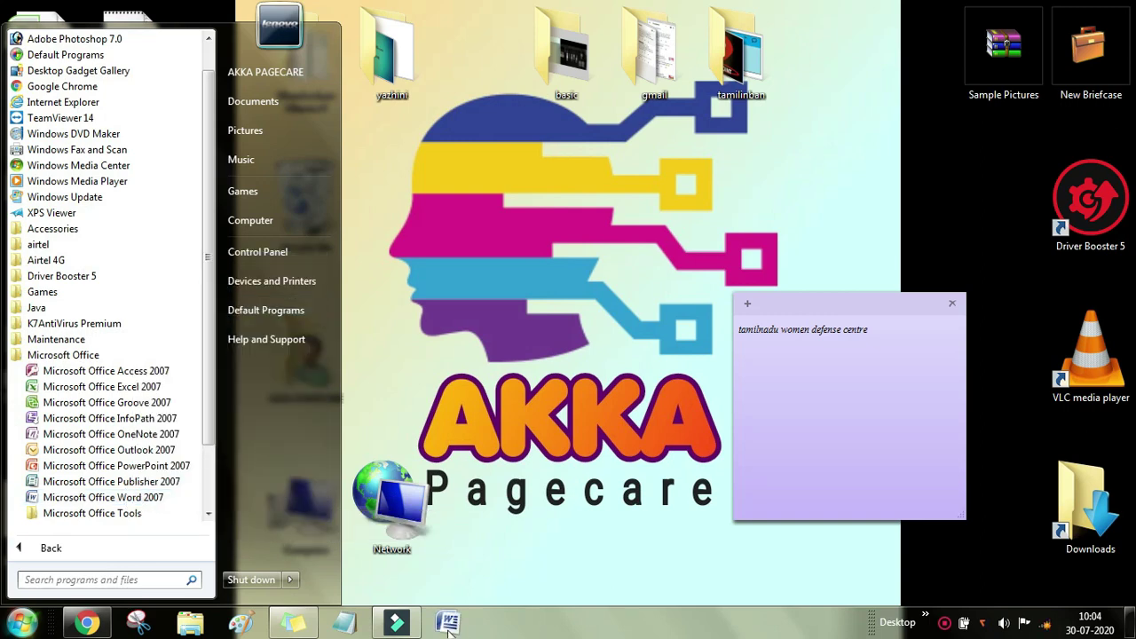
# Step: Pin Microsoft Office Word 2007 to the Start menu and return to the frequently used programs
pyautogui.rightClick(142, 498)
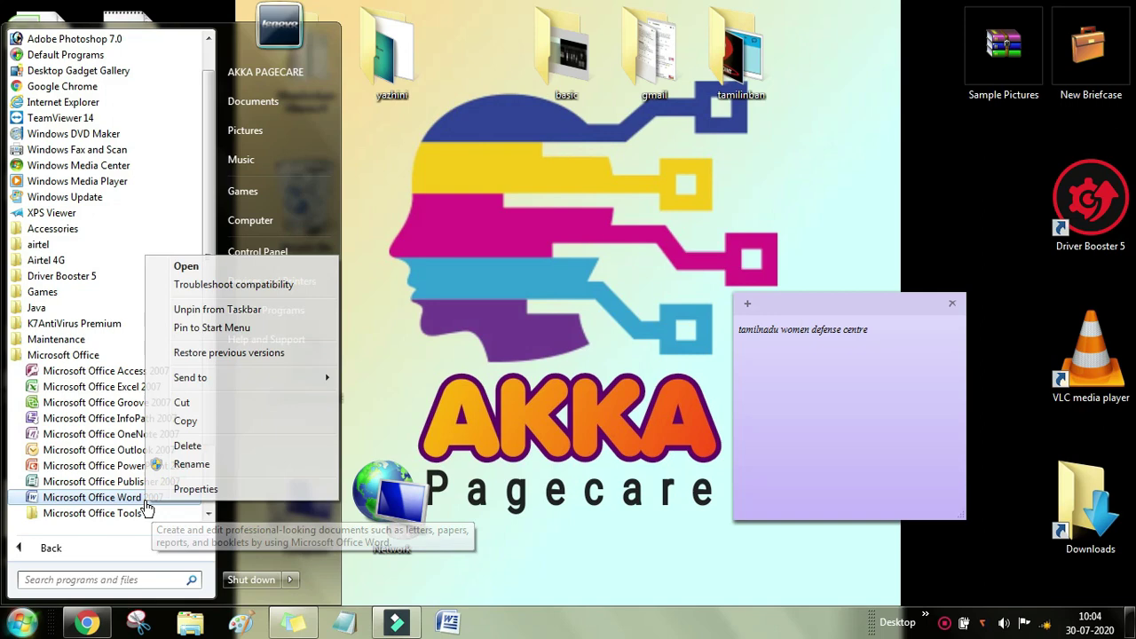
pyautogui.click(209, 329)
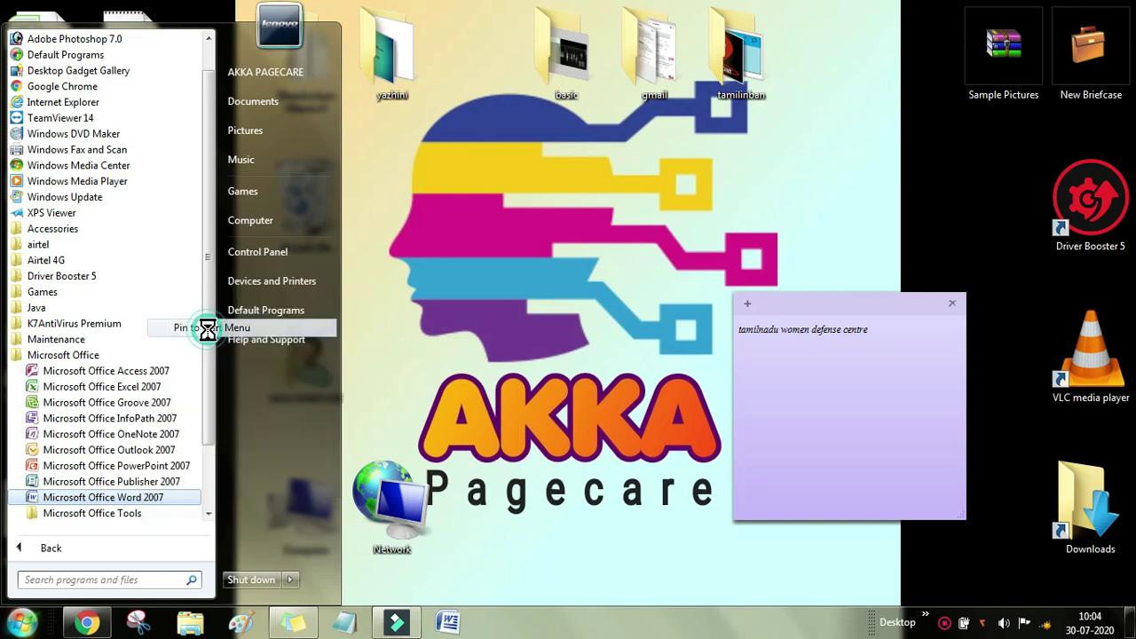
pyautogui.click(39, 547)
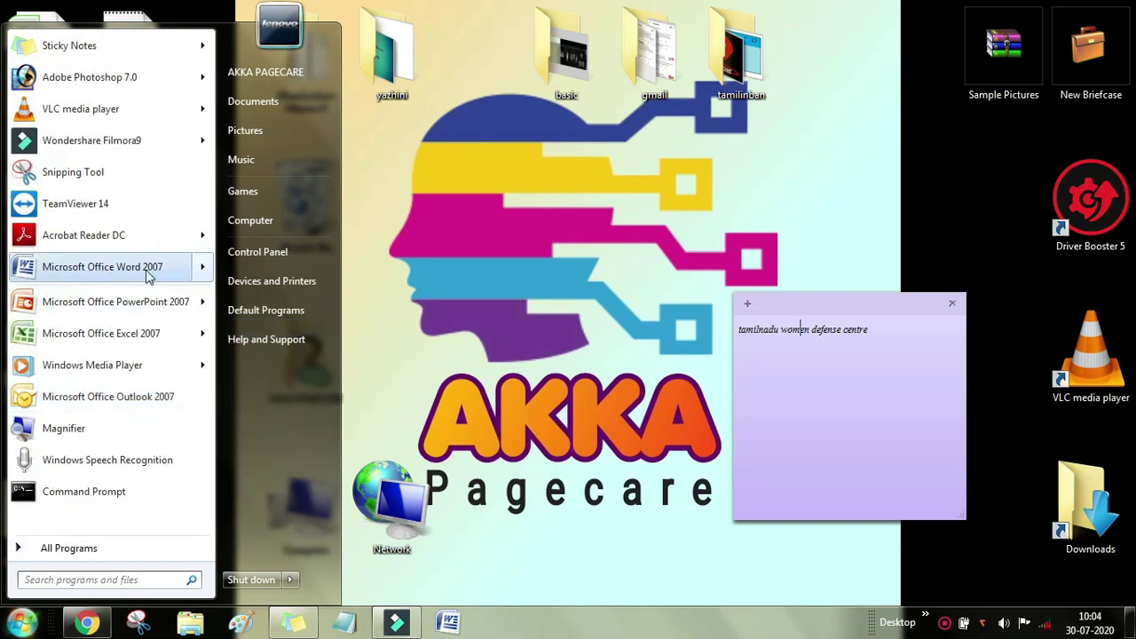
# Step: Create a desktop shortcut for Microsoft Office Word 2007 from the full program list, and close the Start menu
pyautogui.click(67, 550)
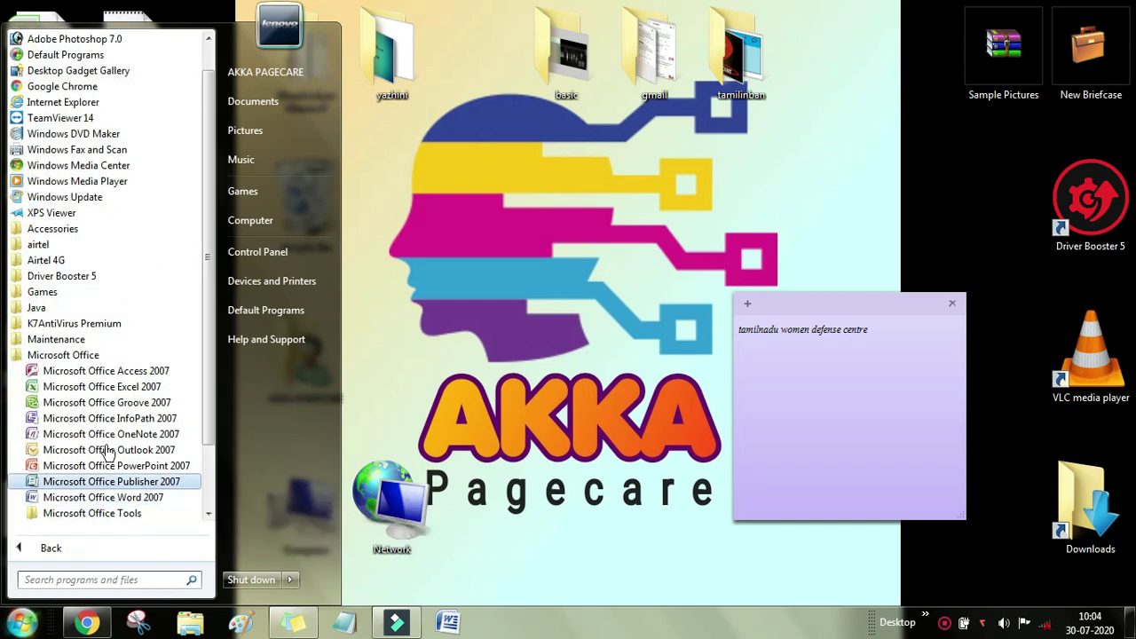
pyautogui.click(121, 499)
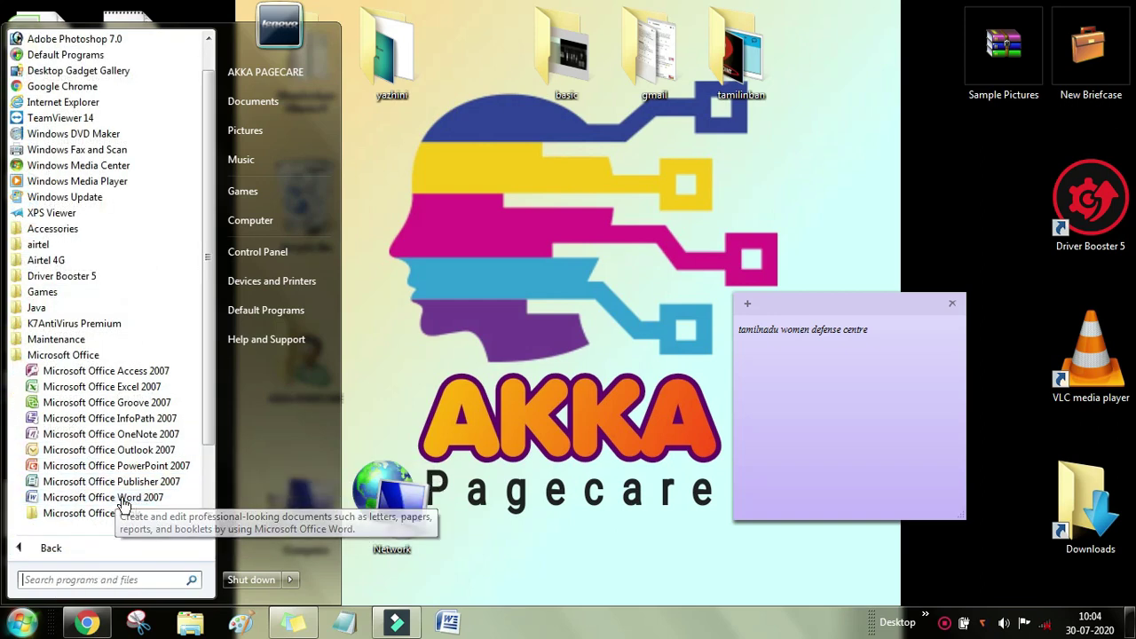
pyautogui.rightClick(122, 499)
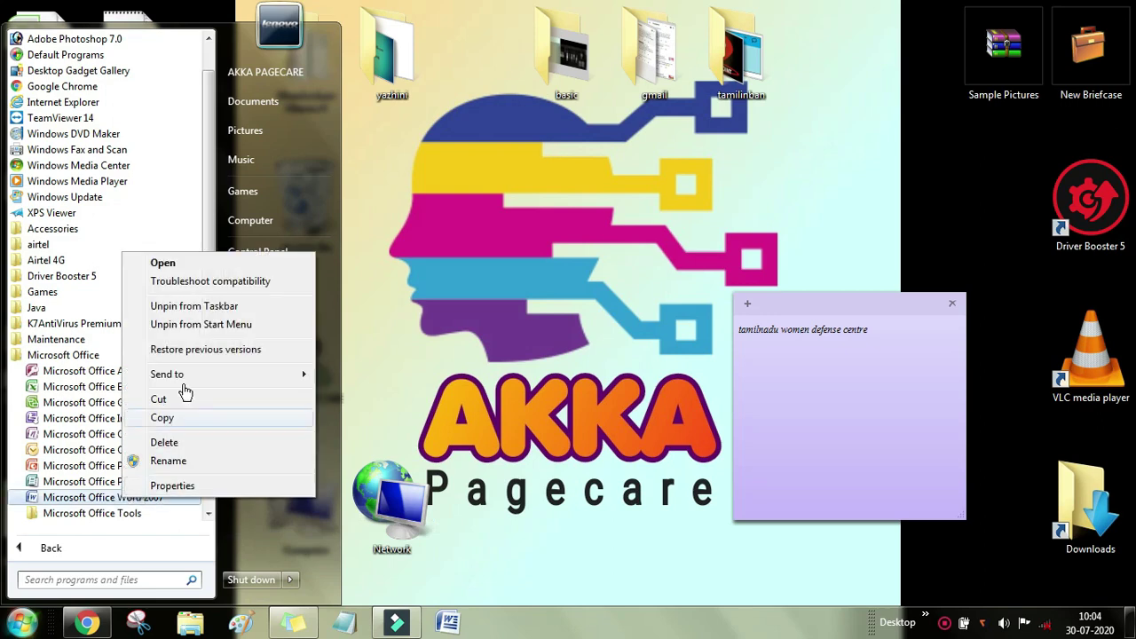
pyautogui.moveTo(186, 376)
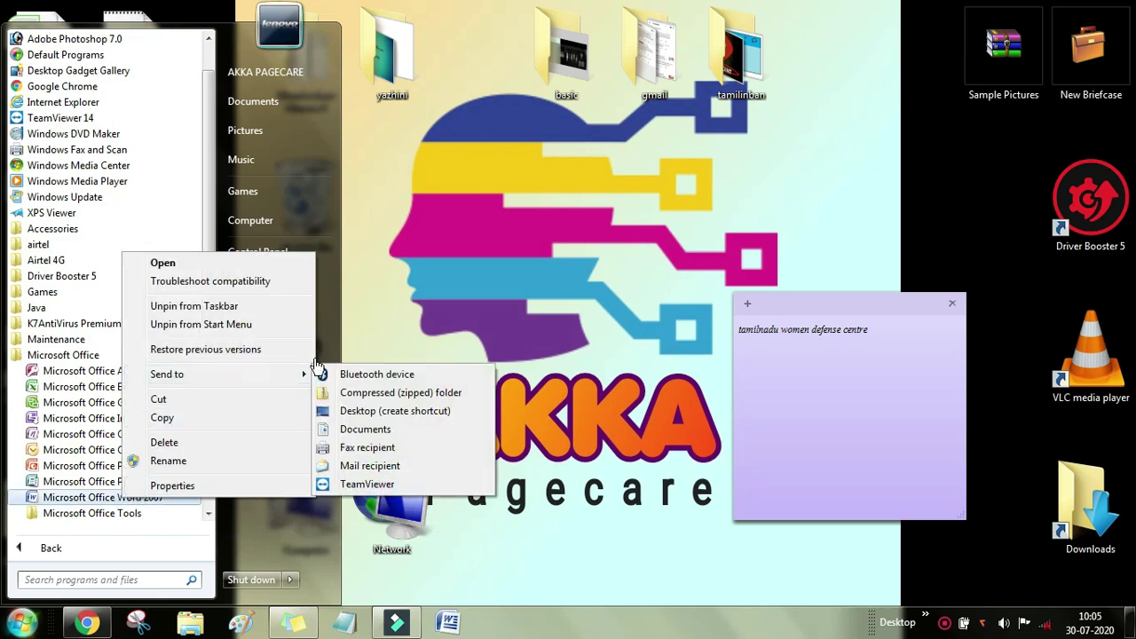
pyautogui.click(361, 415)
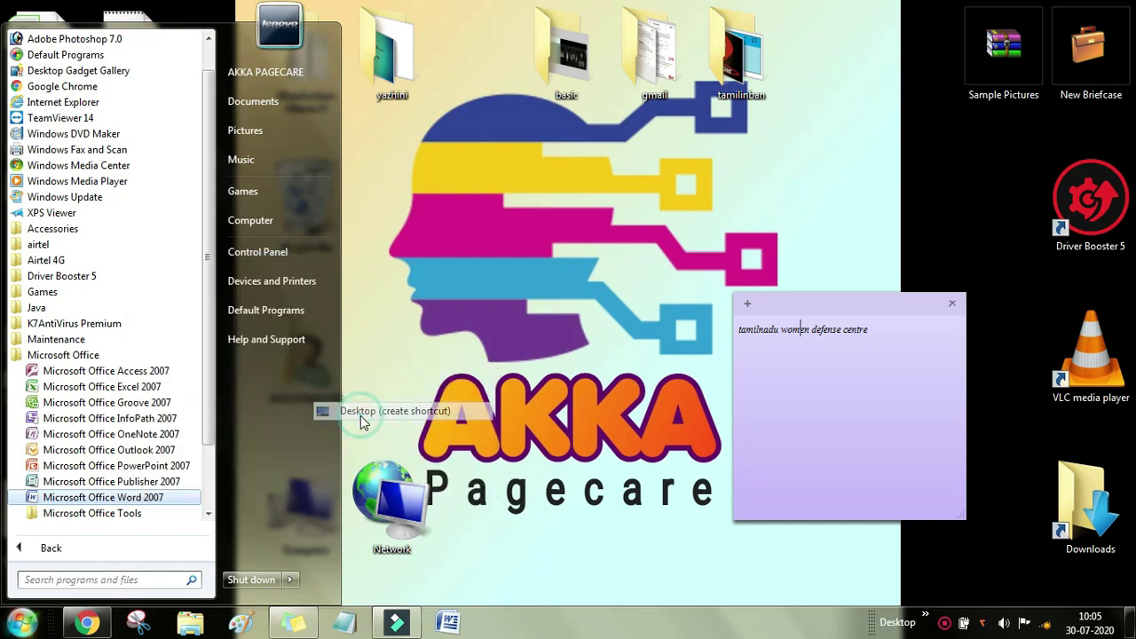
pyautogui.click(442, 200)
pyautogui.click(116, 210)
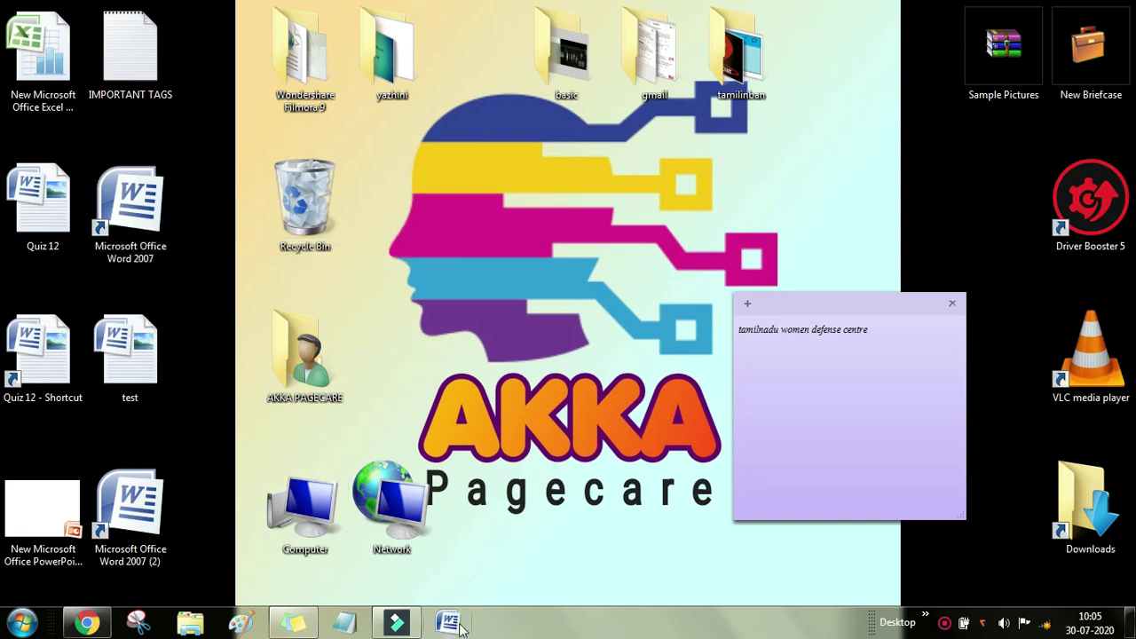
# Step: Check the pinned Microsoft Office Word 2007 entry in the Start menu, and return to the desktop
pyautogui.click(22, 622)
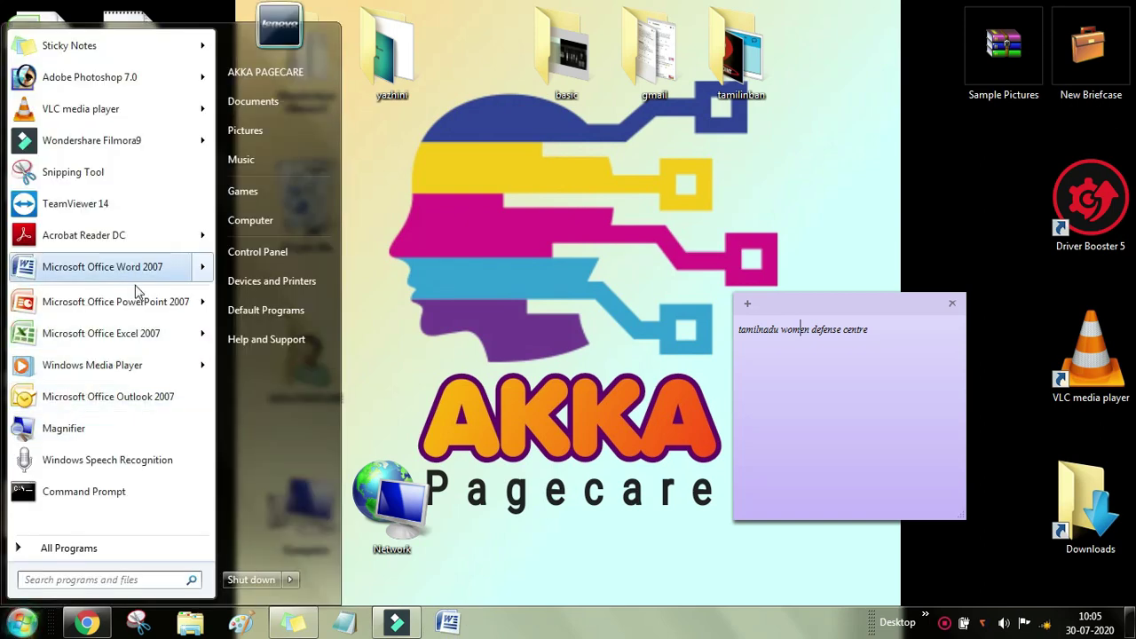
pyautogui.moveTo(123, 275)
pyautogui.click(469, 229)
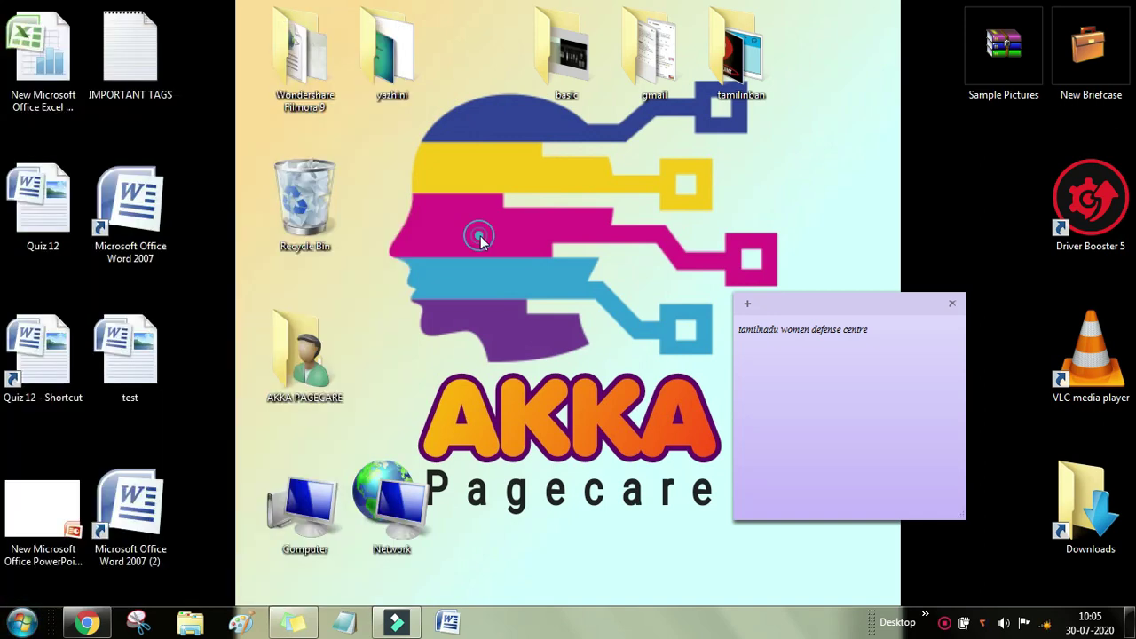
# Step: Compare the icons of the Microsoft Office Word 2007 shortcut and the test document on the desktop
pyautogui.click(140, 216)
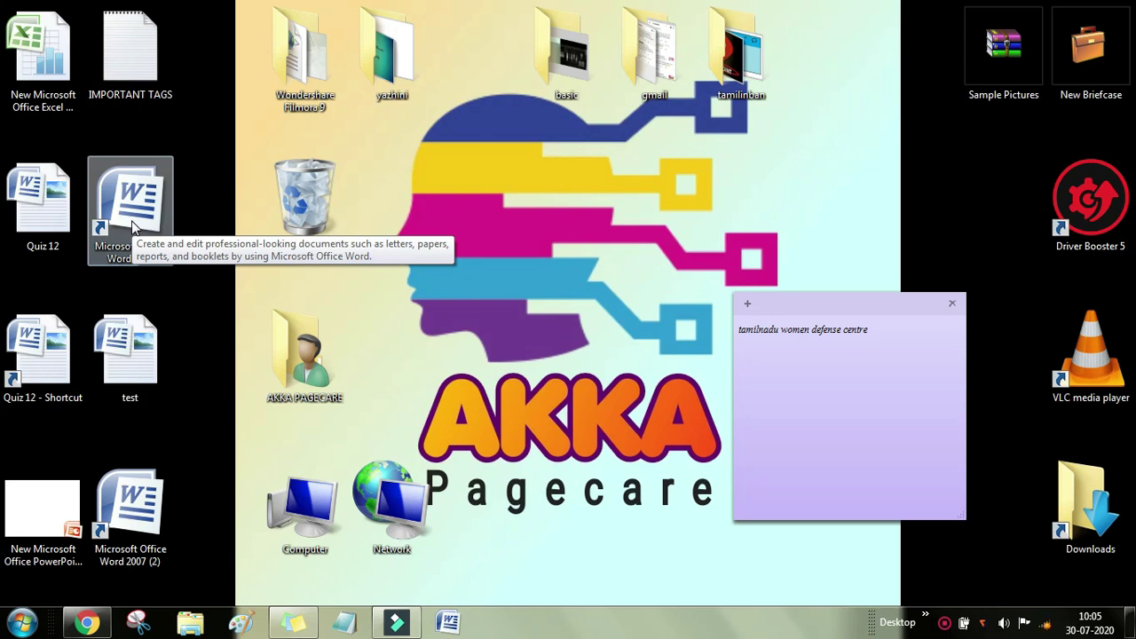
pyautogui.click(115, 357)
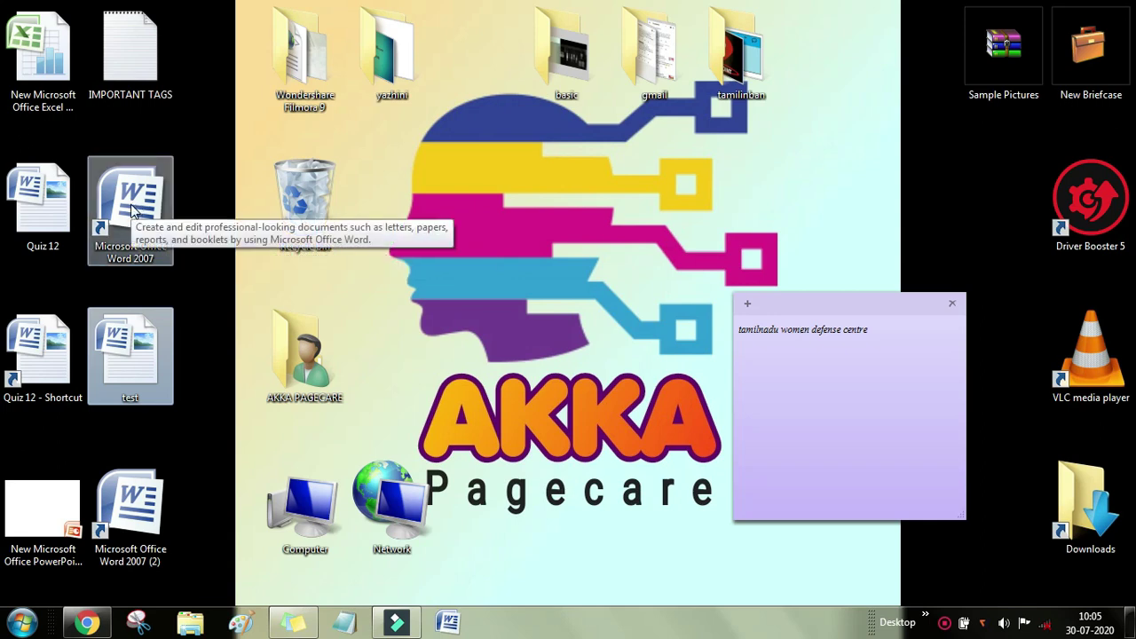
pyautogui.click(96, 312)
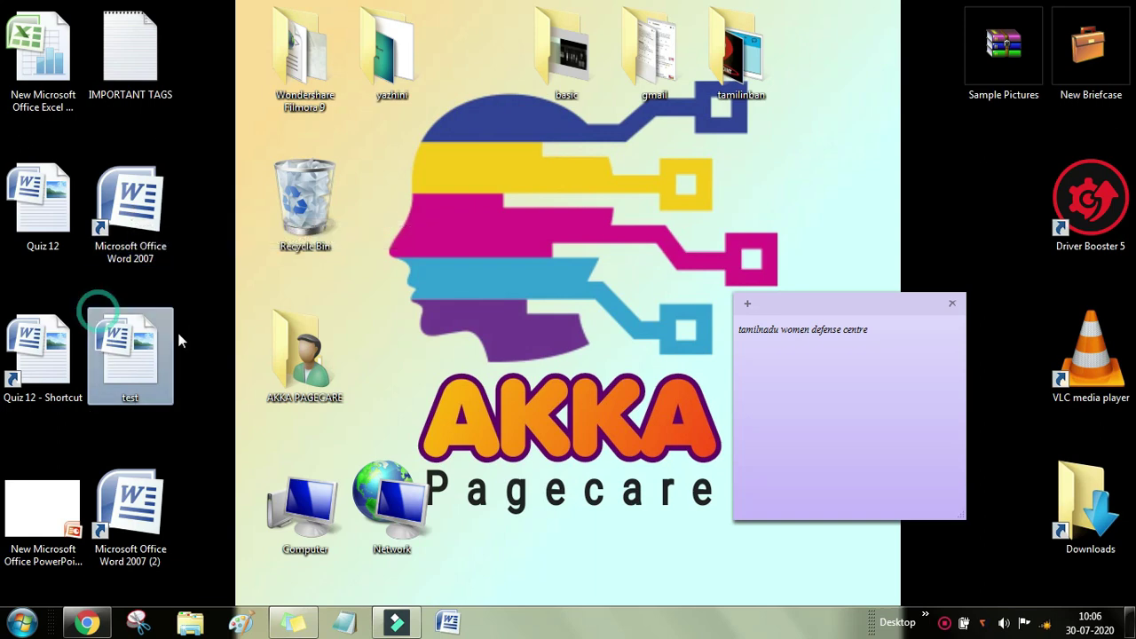
pyautogui.click(216, 312)
pyautogui.click(148, 342)
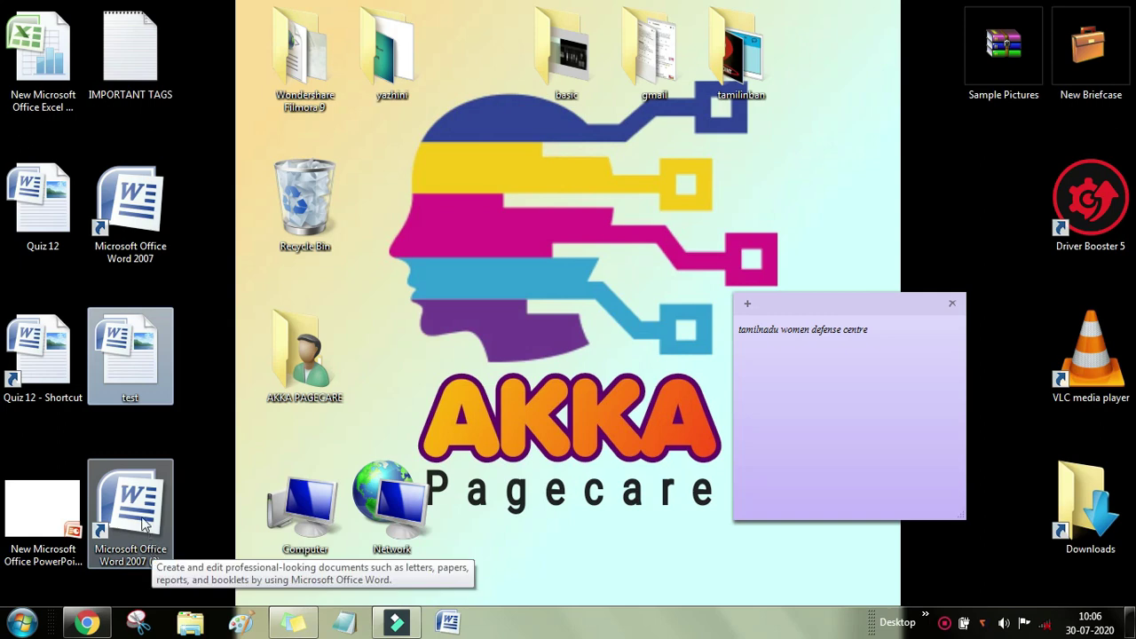
# Step: Move the Microsoft Office Word 2007 (2) desktop shortcut to the Recycle Bin
pyautogui.moveTo(151, 530); pyautogui.dragTo(325, 204)
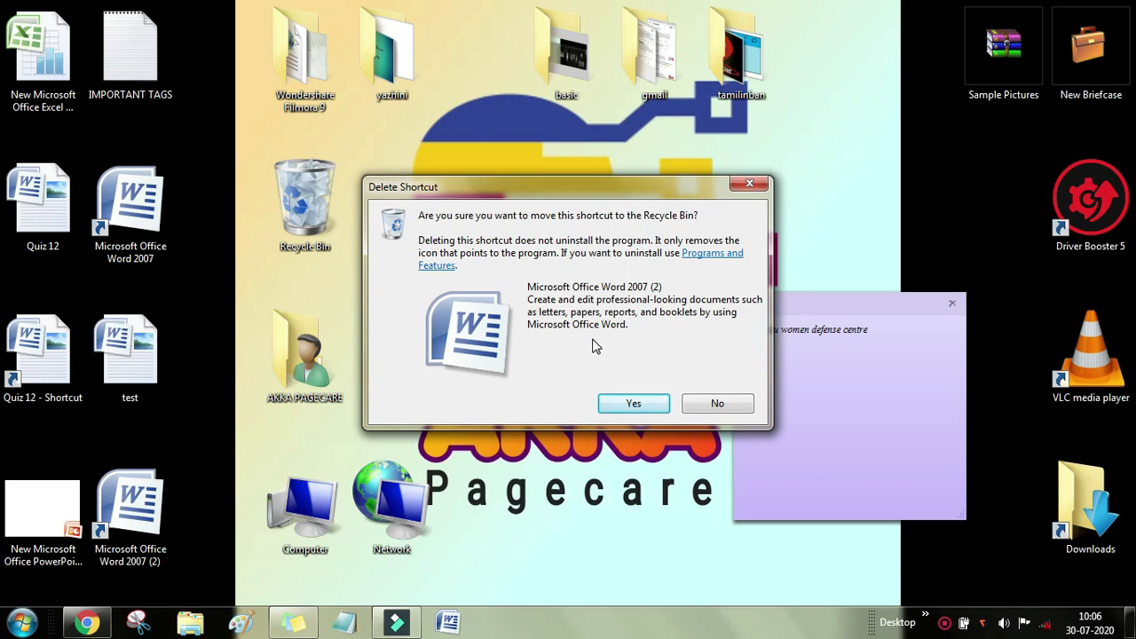
pyautogui.click(653, 405)
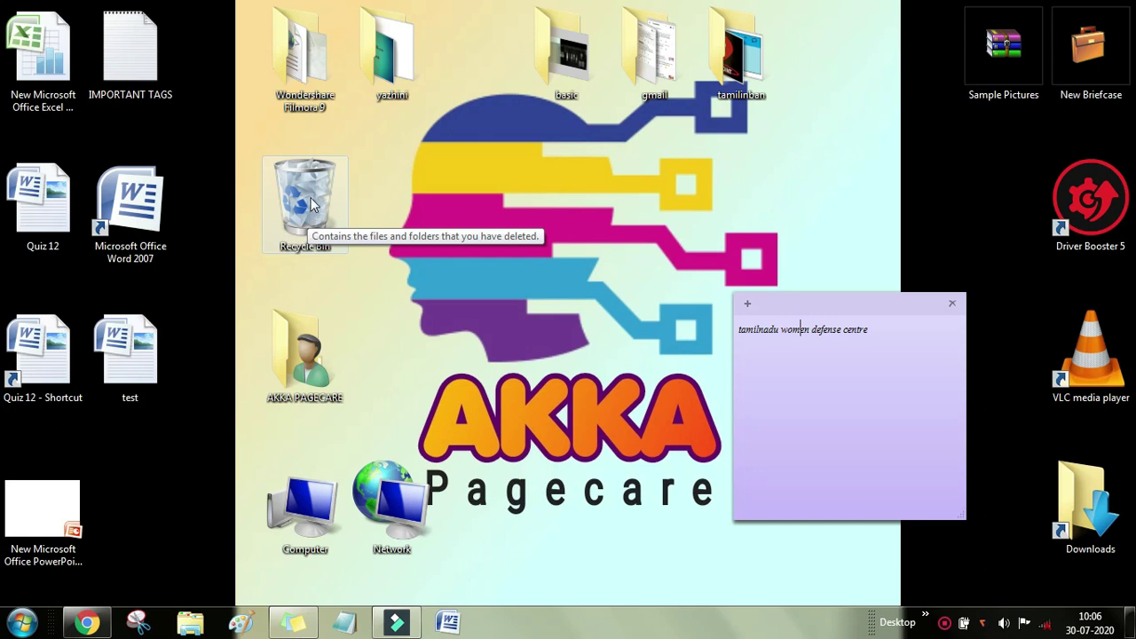
# Step: Sort the Recycle Bin contents by date, newest first, restore the most recent Word shortcut, and minimize the window
pyautogui.doubleClick(311, 199)
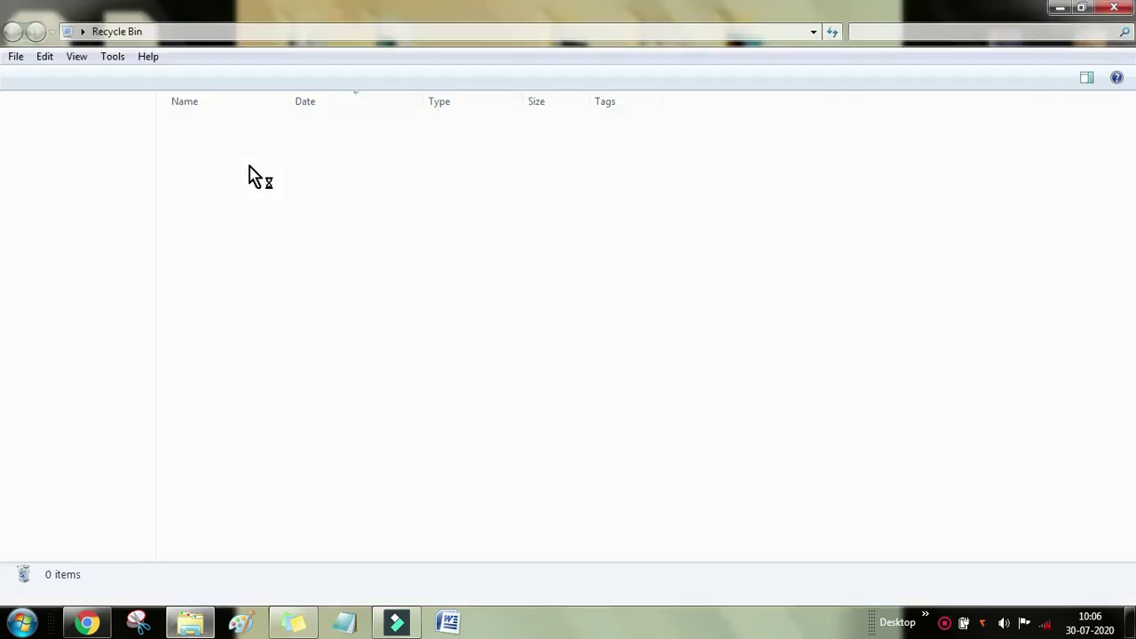
pyautogui.click(355, 104)
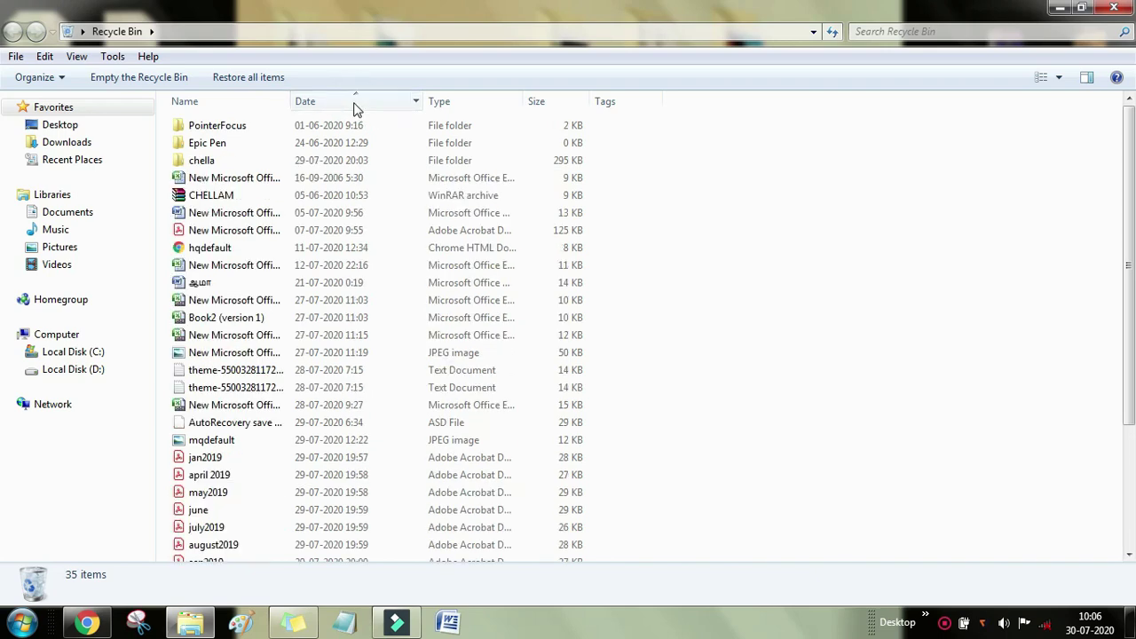
pyautogui.click(355, 103)
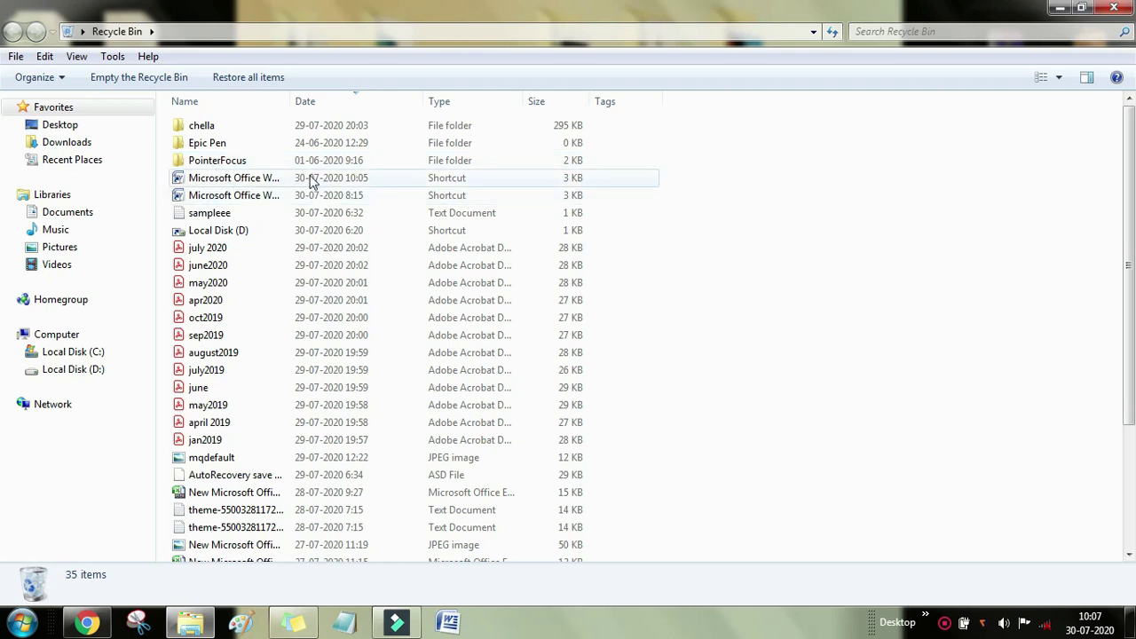
pyautogui.rightClick(250, 184)
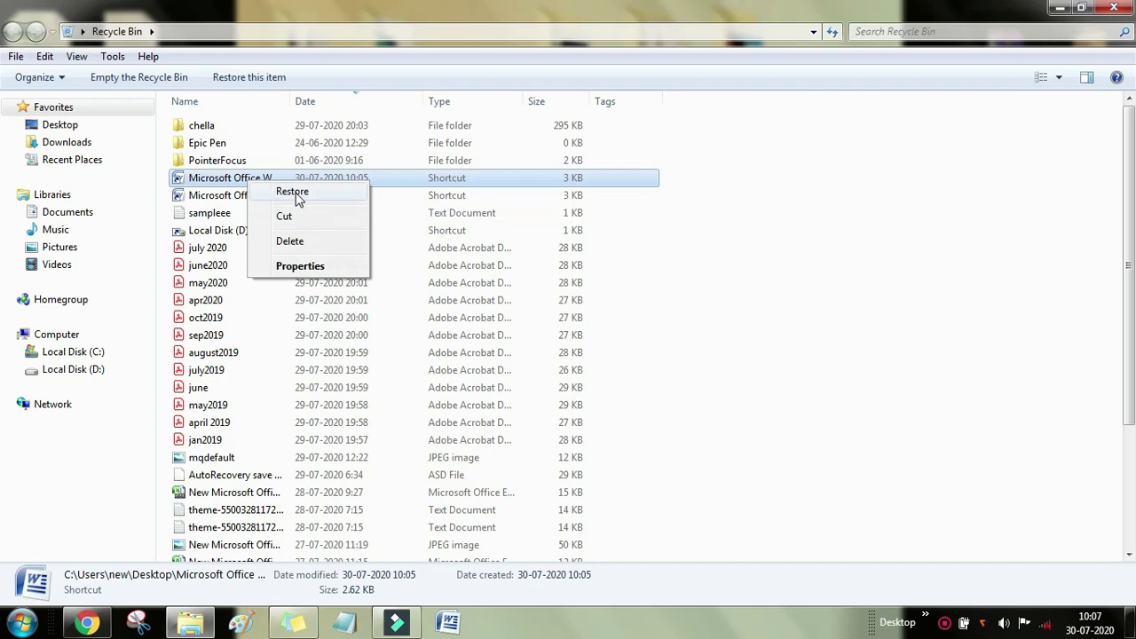
pyautogui.click(296, 194)
pyautogui.click(1059, 8)
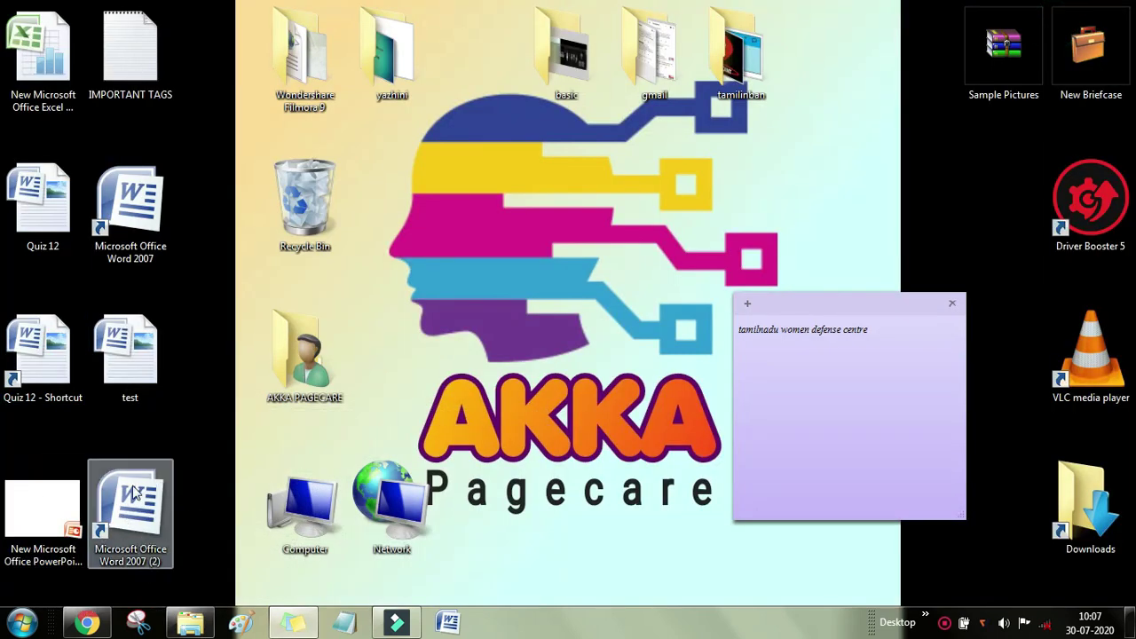
# Step: Delete the restored Microsoft Office Word 2007 (2) shortcut from the desktop again
pyautogui.click(198, 431)
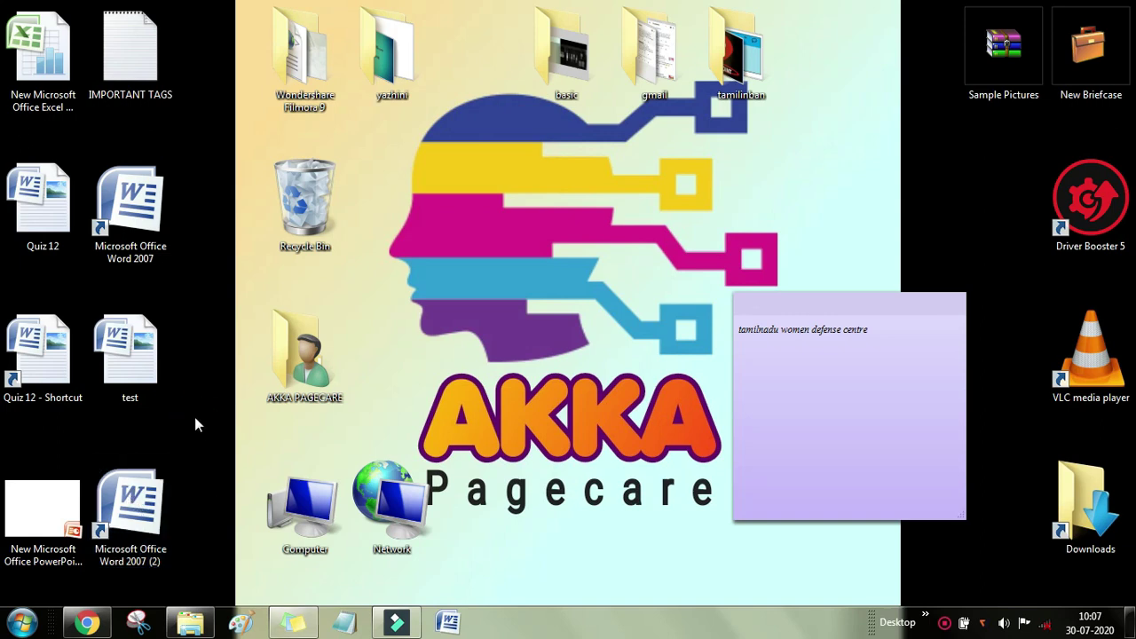
pyautogui.moveTo(133, 506); pyautogui.dragTo(333, 193)
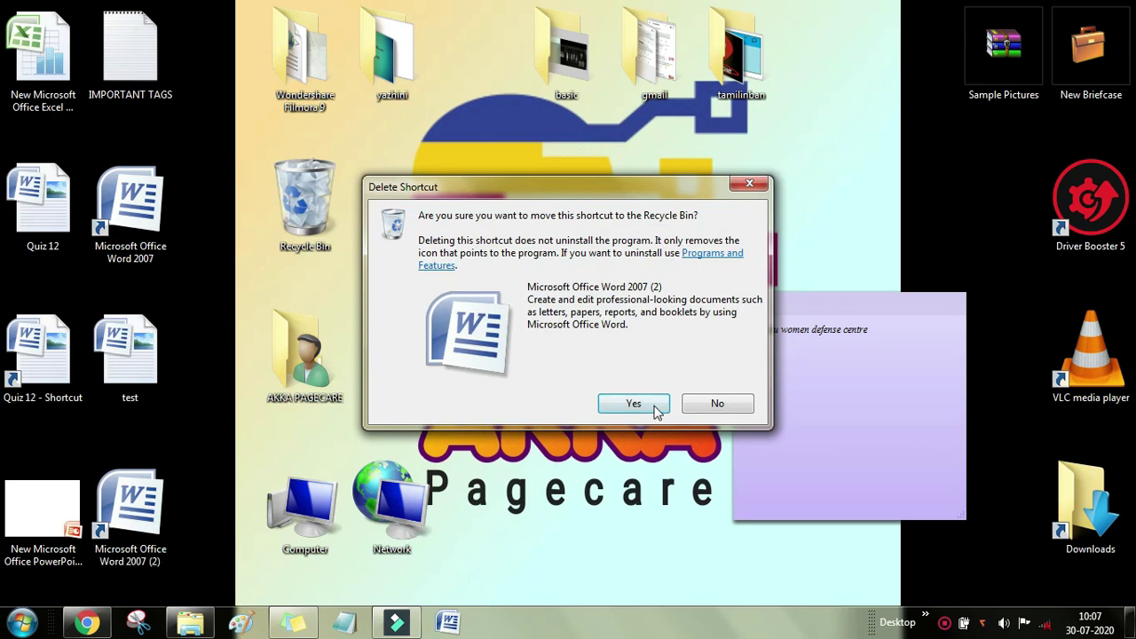
pyautogui.click(633, 404)
# Step: Look through the full program list and the recent file lists of PowerPoint 2007 and Excel 2007 in the Start menu
pyautogui.click(20, 625)
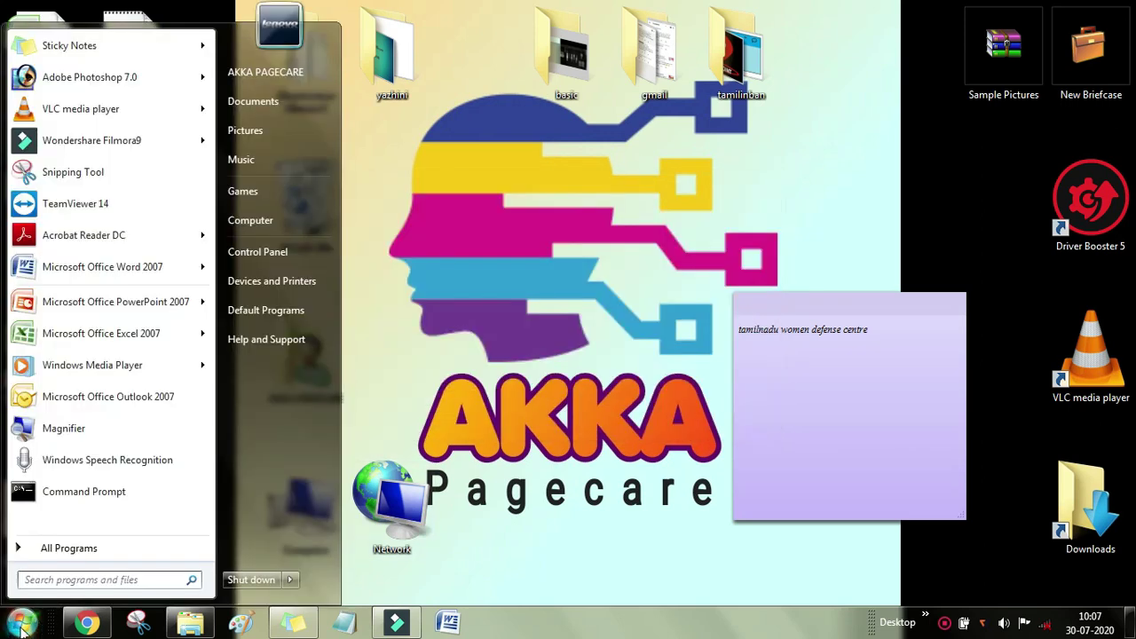
pyautogui.click(82, 552)
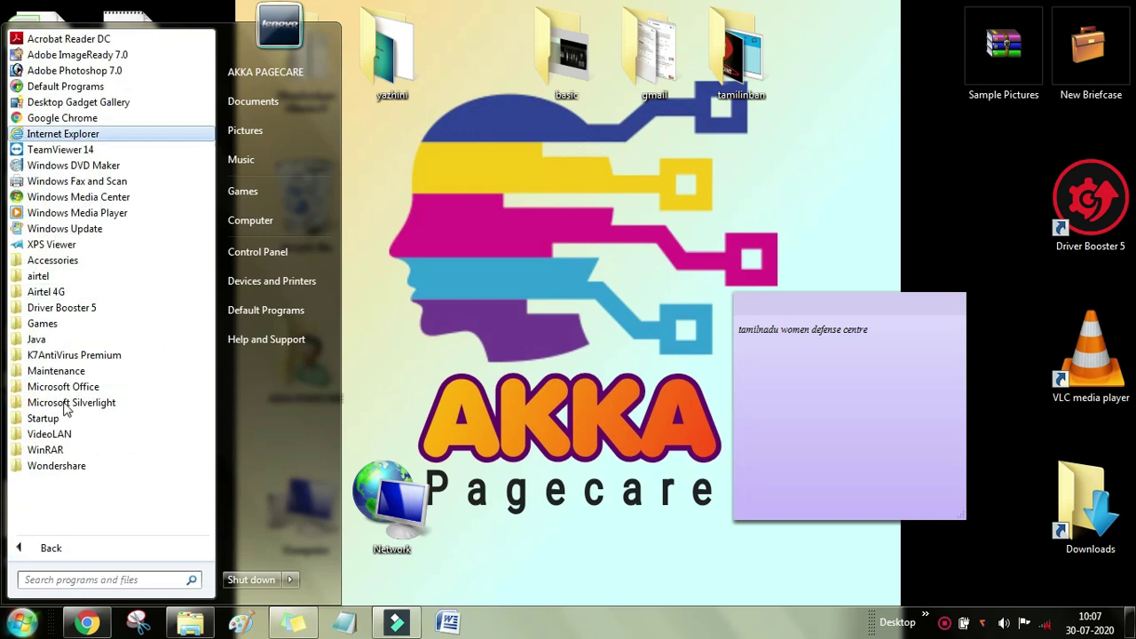
pyautogui.click(56, 548)
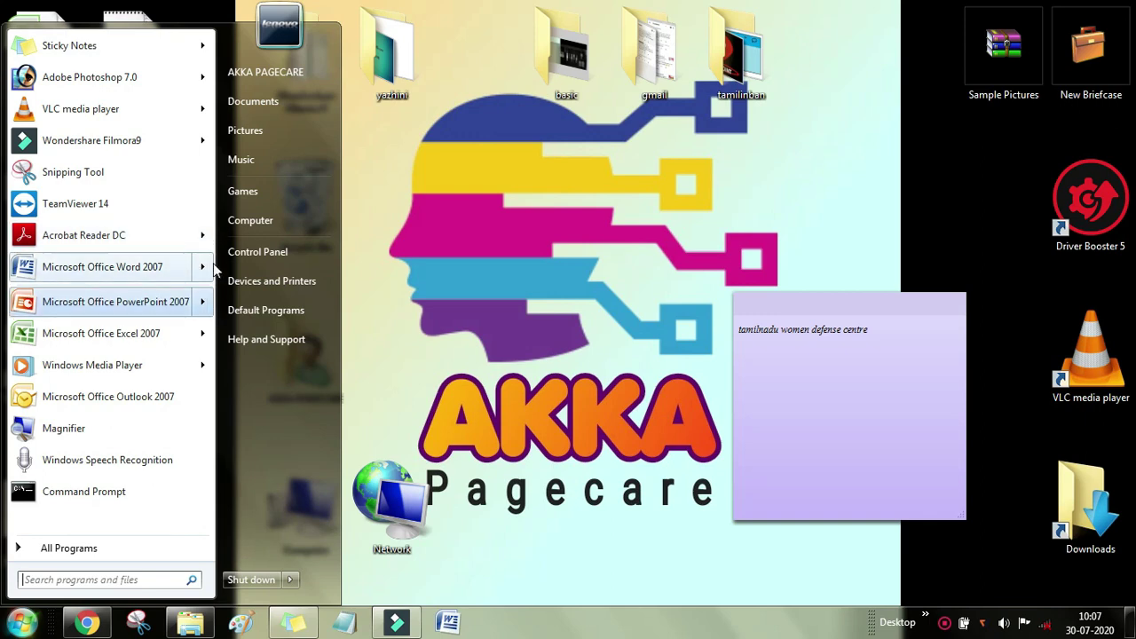
pyautogui.click(205, 305)
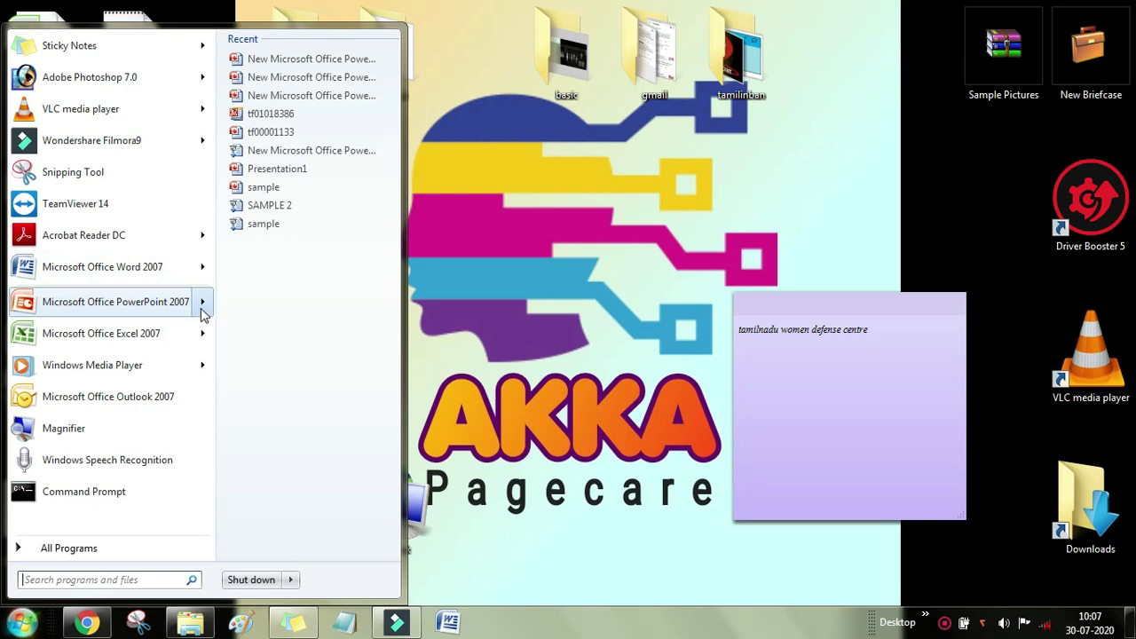
pyautogui.click(204, 338)
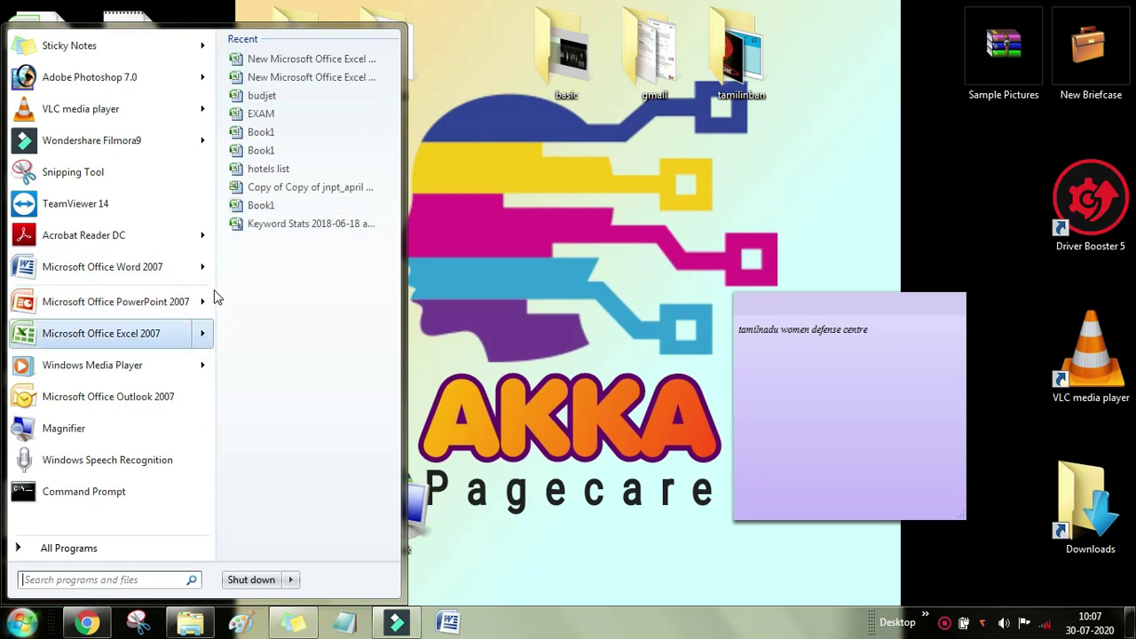
pyautogui.click(203, 304)
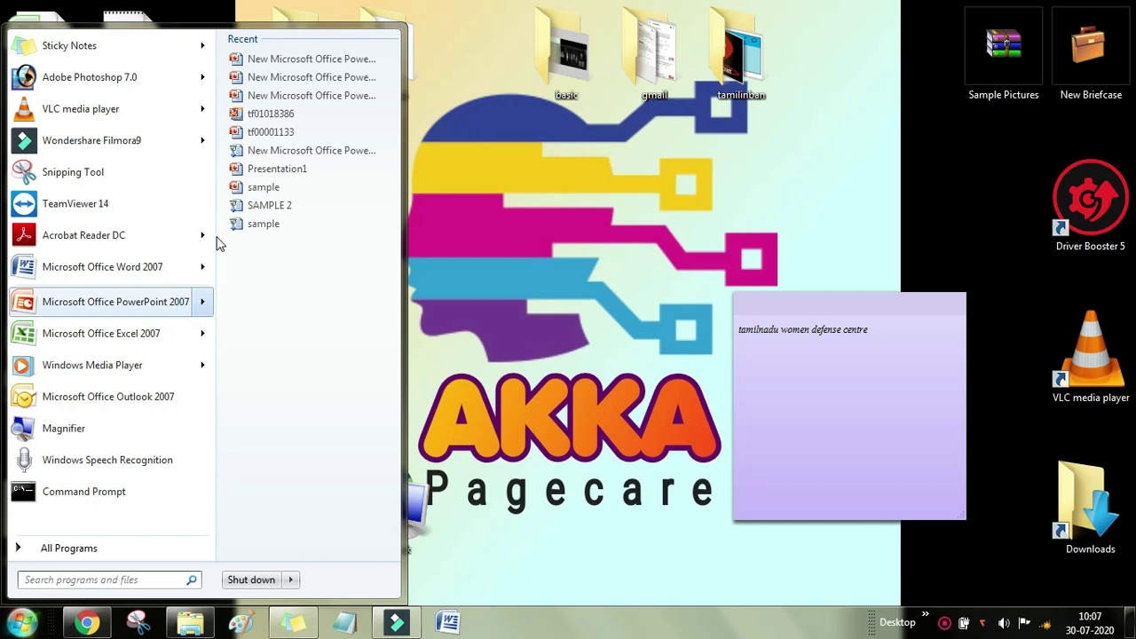
# Step: Pin the test document in Word 2007's Start menu file list, and unpin it again
pyautogui.click(203, 271)
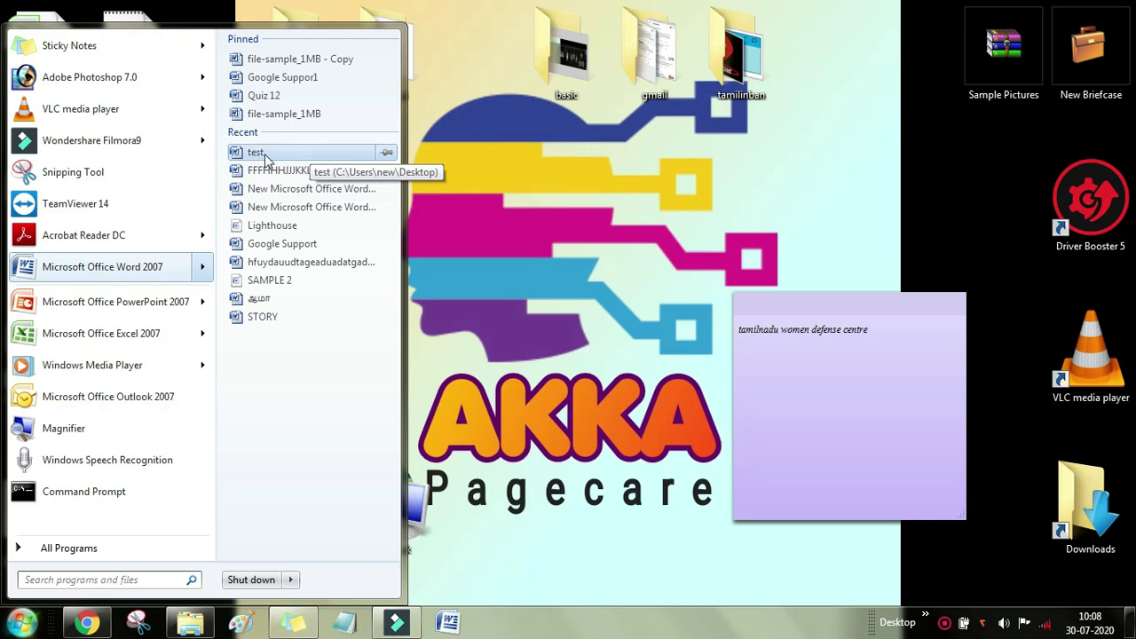
pyautogui.click(389, 153)
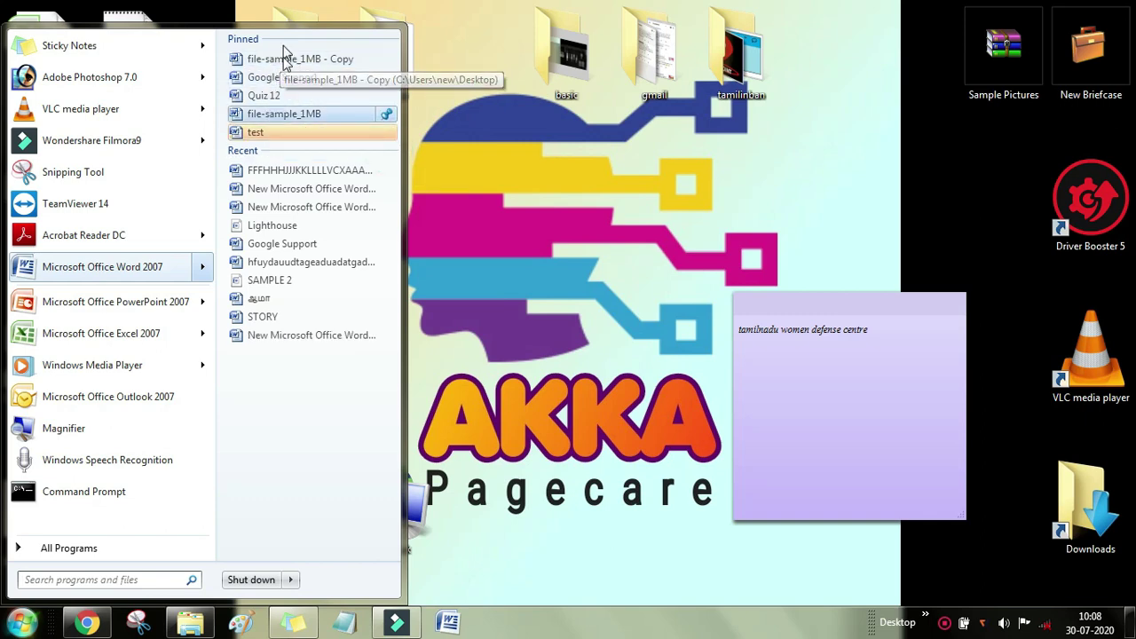
pyautogui.click(389, 133)
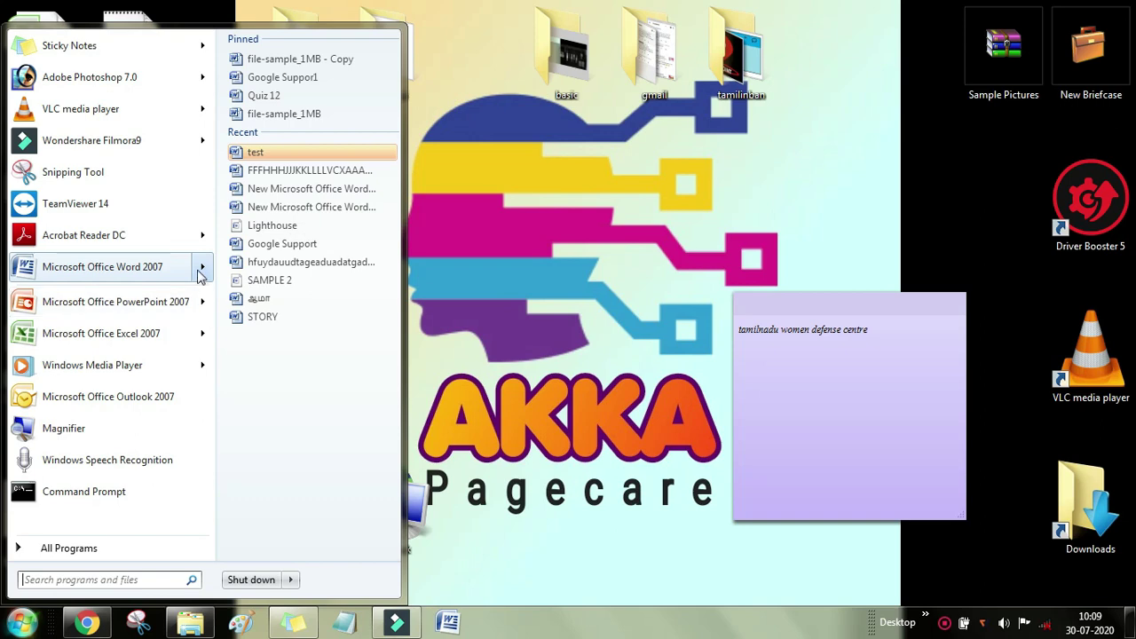
# Step: View the additional shutdown options, such as Switch user, Restart and Hibernate, and close the Start menu
pyautogui.moveTo(203, 240)
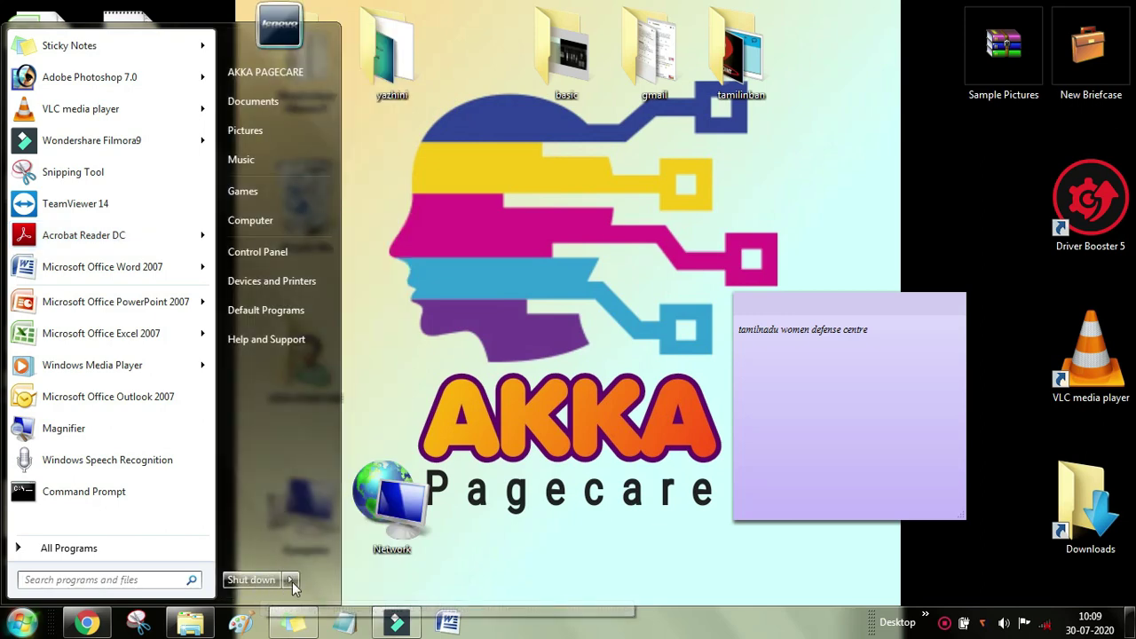
pyautogui.click(292, 580)
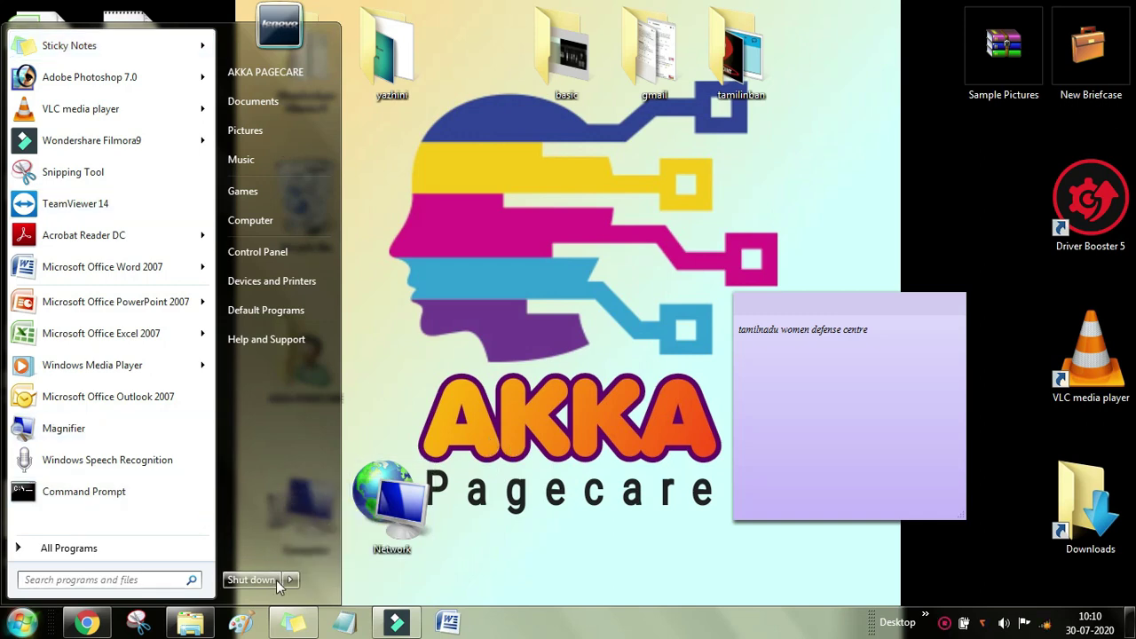
pyautogui.moveTo(289, 580)
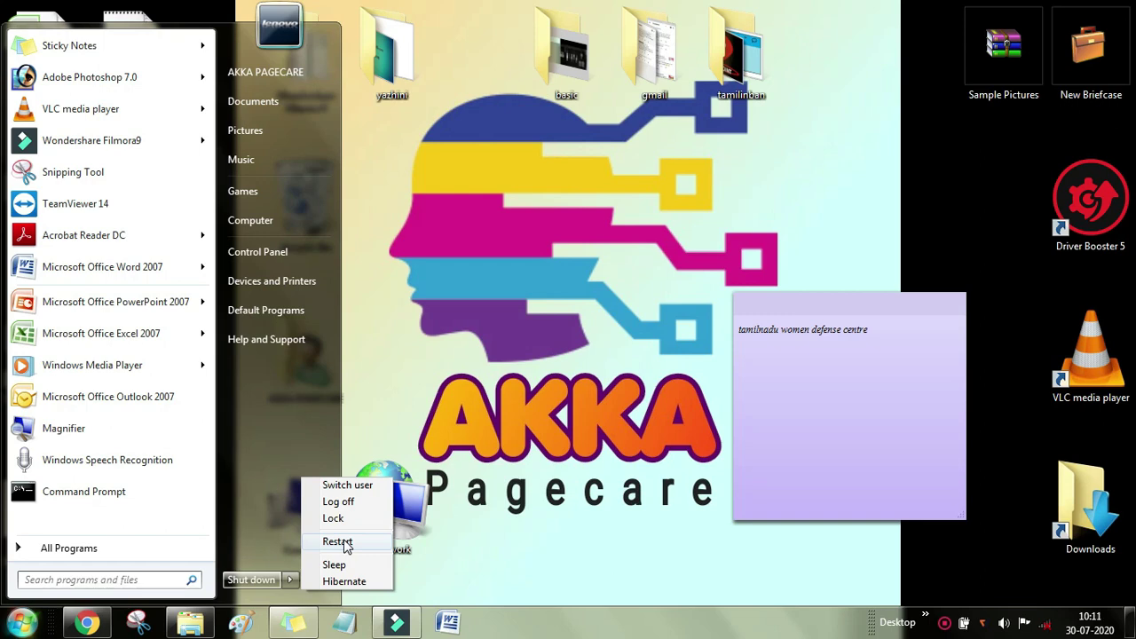
pyautogui.click(336, 589)
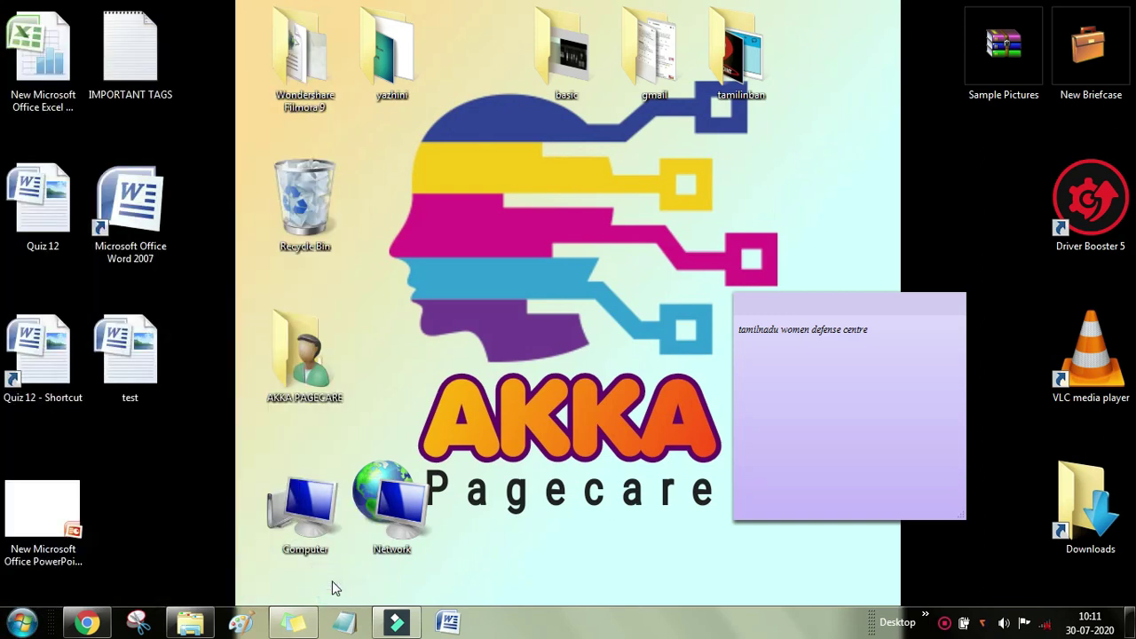